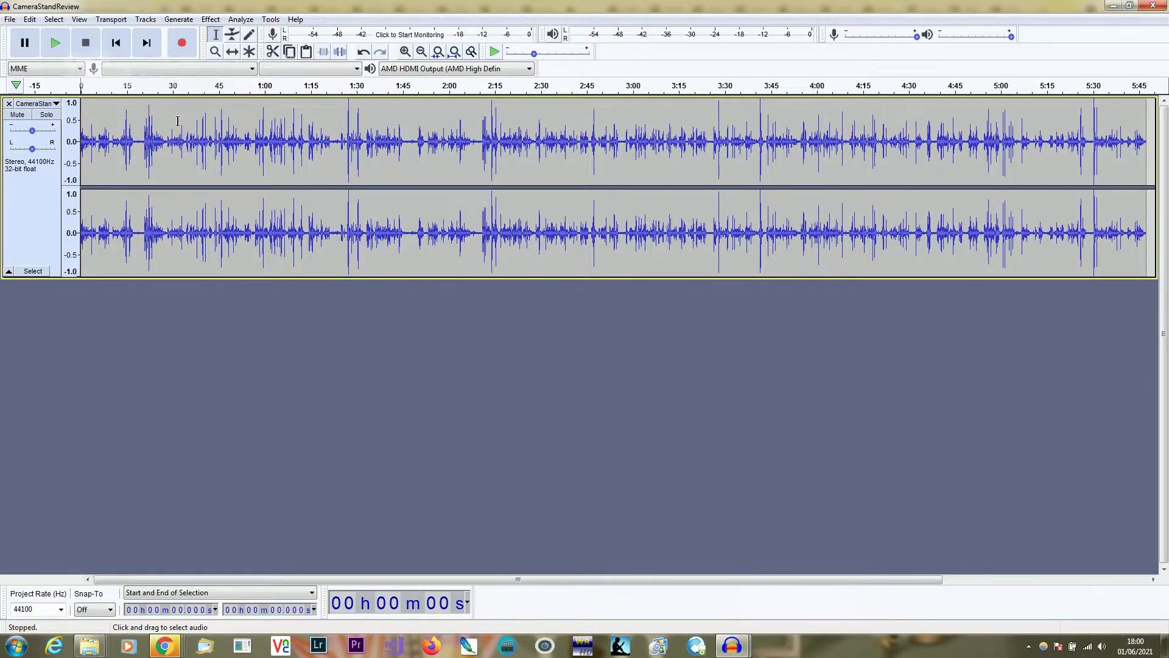
# Step: Listen to the opening of the track, then select the quiet gap from about 17.5 to 18.7 seconds
pyautogui.click(60, 44)
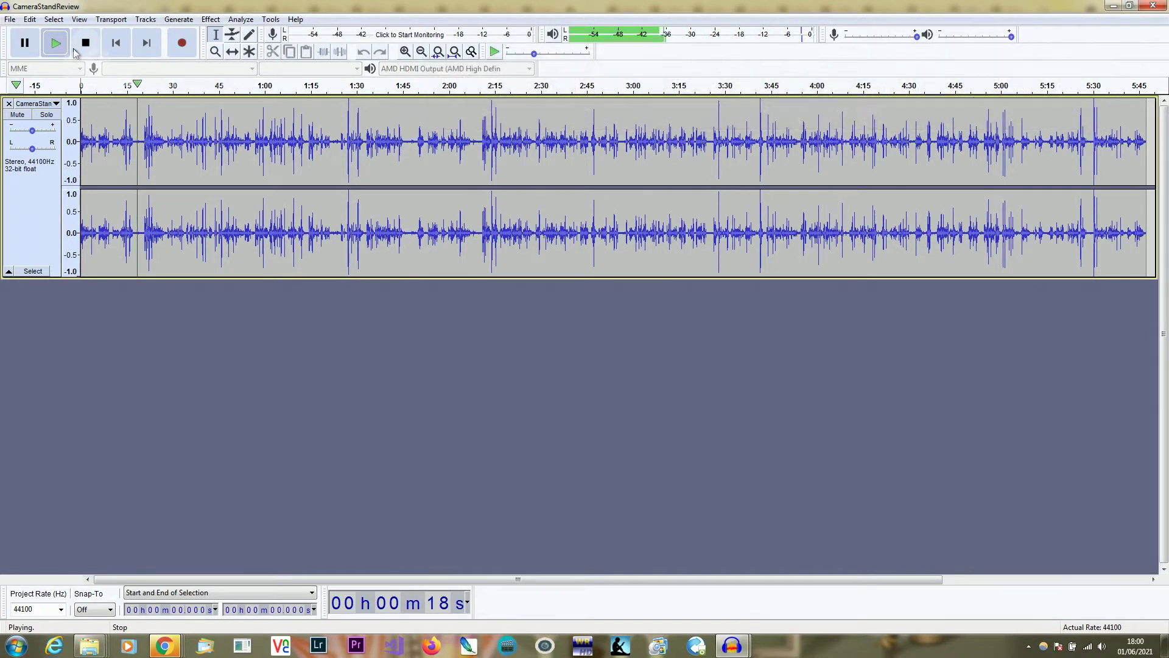
pyautogui.click(80, 50)
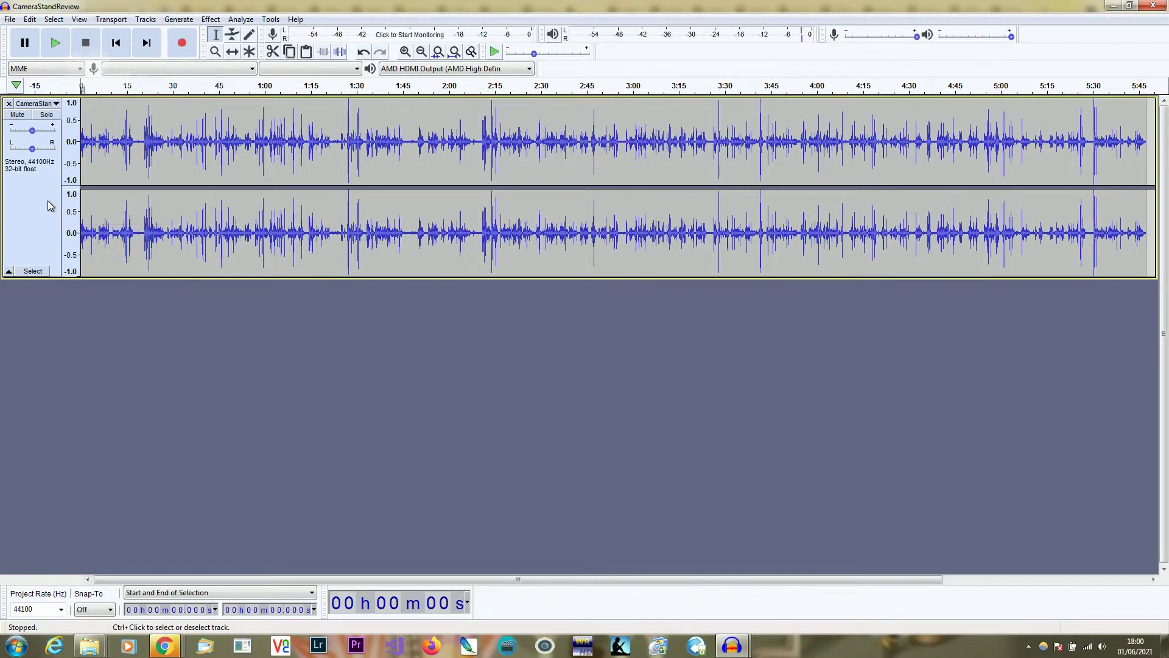
pyautogui.hotkey('ctrl', '1')
pyautogui.hotkey('ctrl', '1')
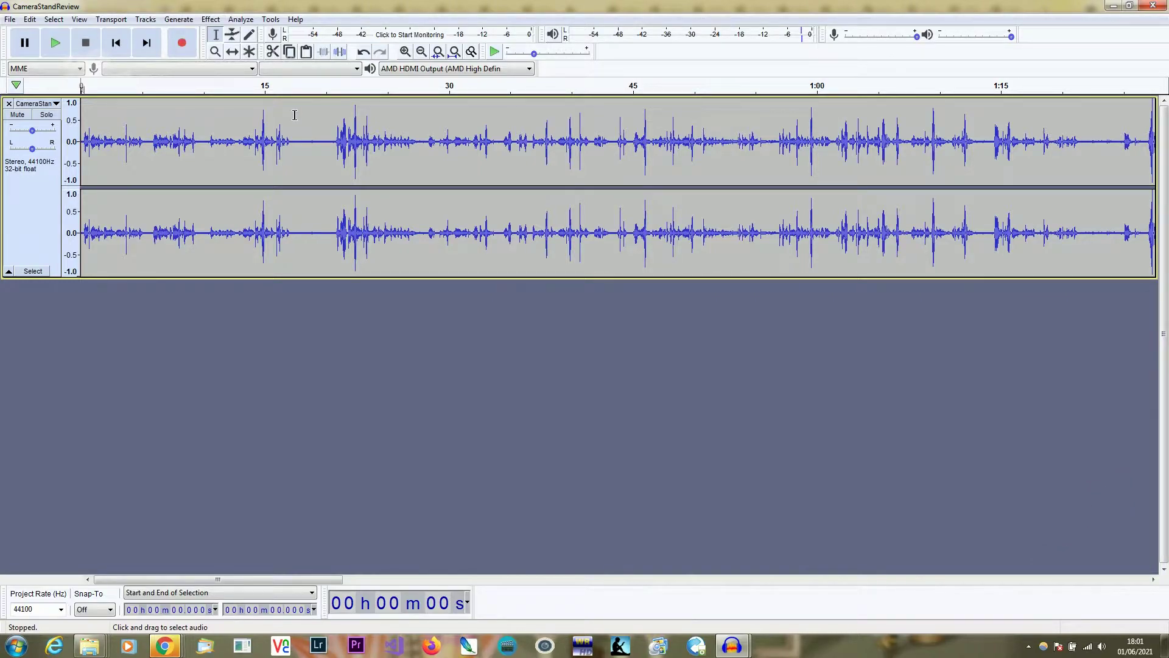
pyautogui.moveTo(294, 120); pyautogui.dragTo(310, 128)
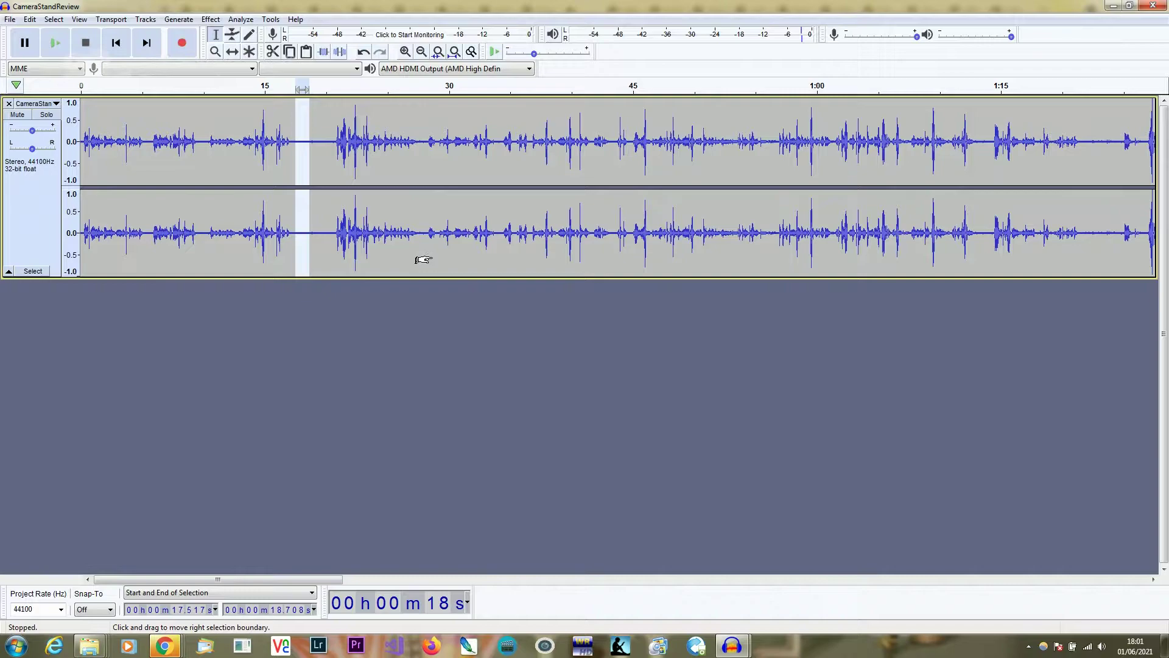
# Step: Audition the selected quiet gap and capture it as the Noise Reduction profile
pyautogui.hotkey('ctrl', '1')
pyautogui.hotkey('ctrl', '1')
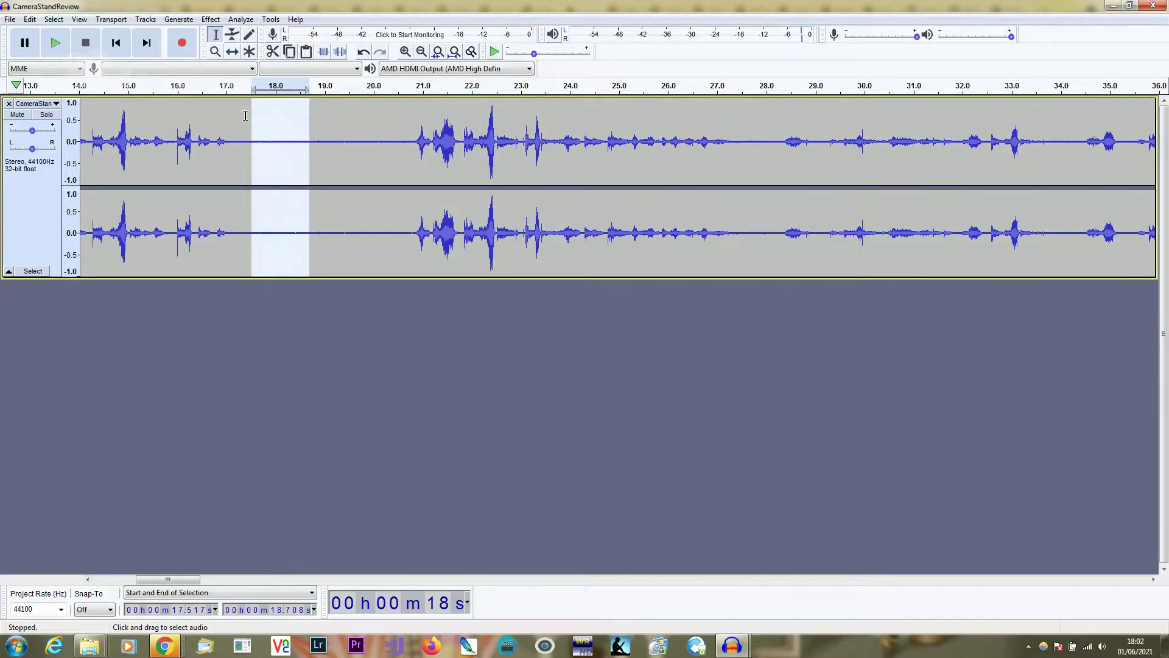
pyautogui.click(54, 44)
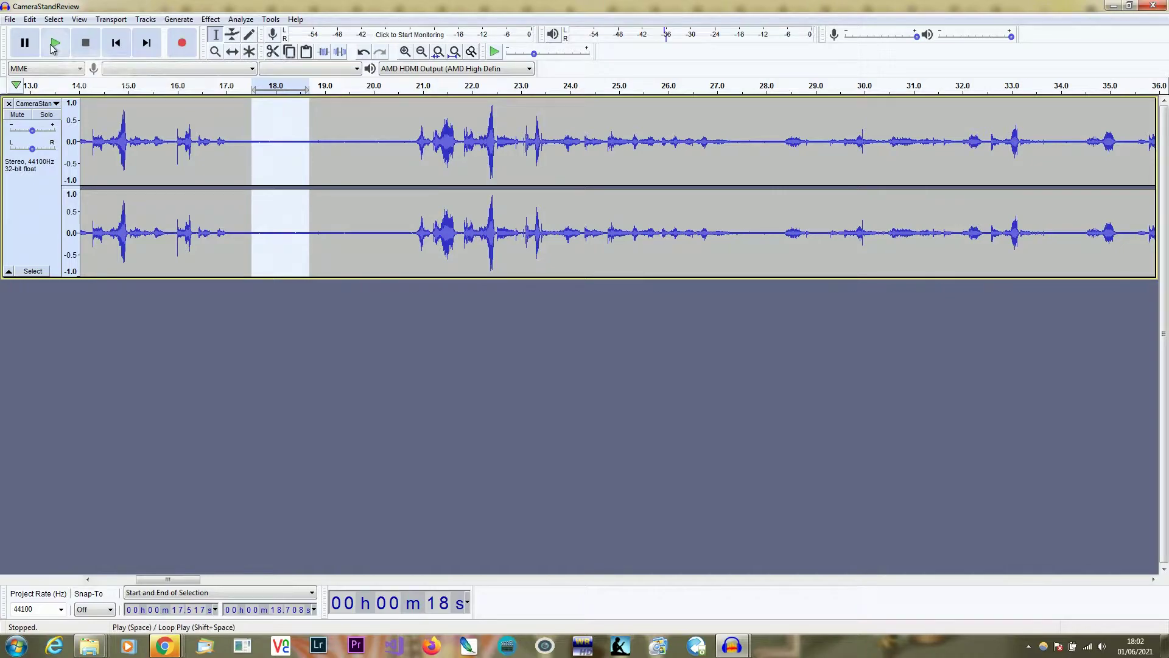
pyautogui.click(55, 45)
pyautogui.click(211, 20)
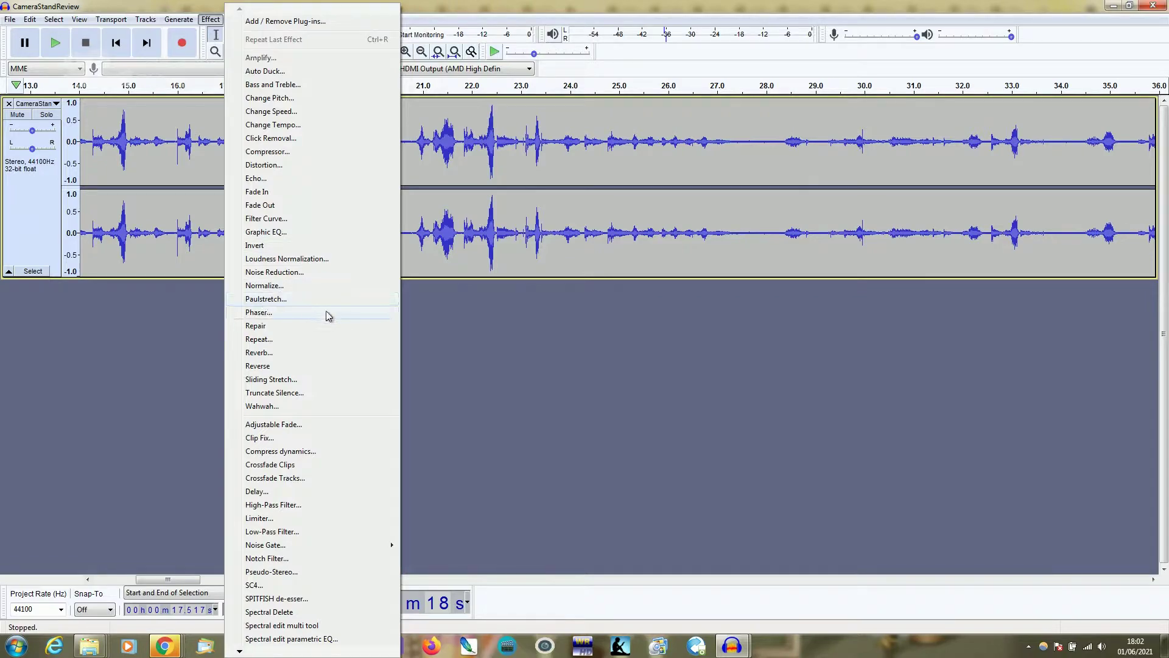
pyautogui.click(298, 272)
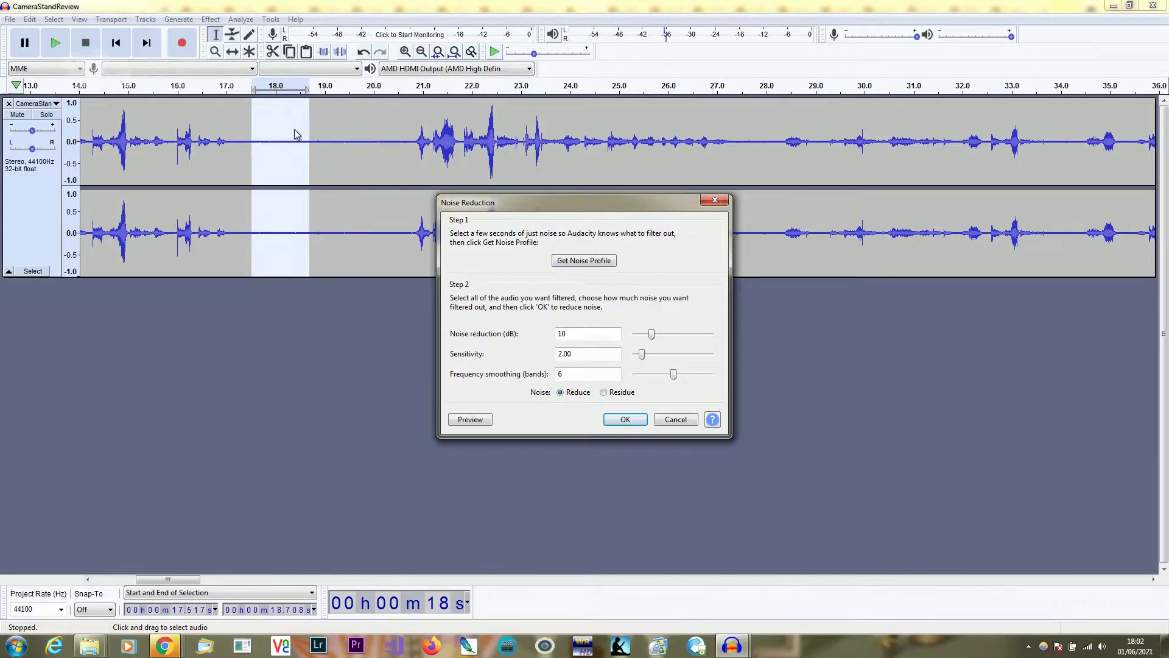
pyautogui.click(595, 263)
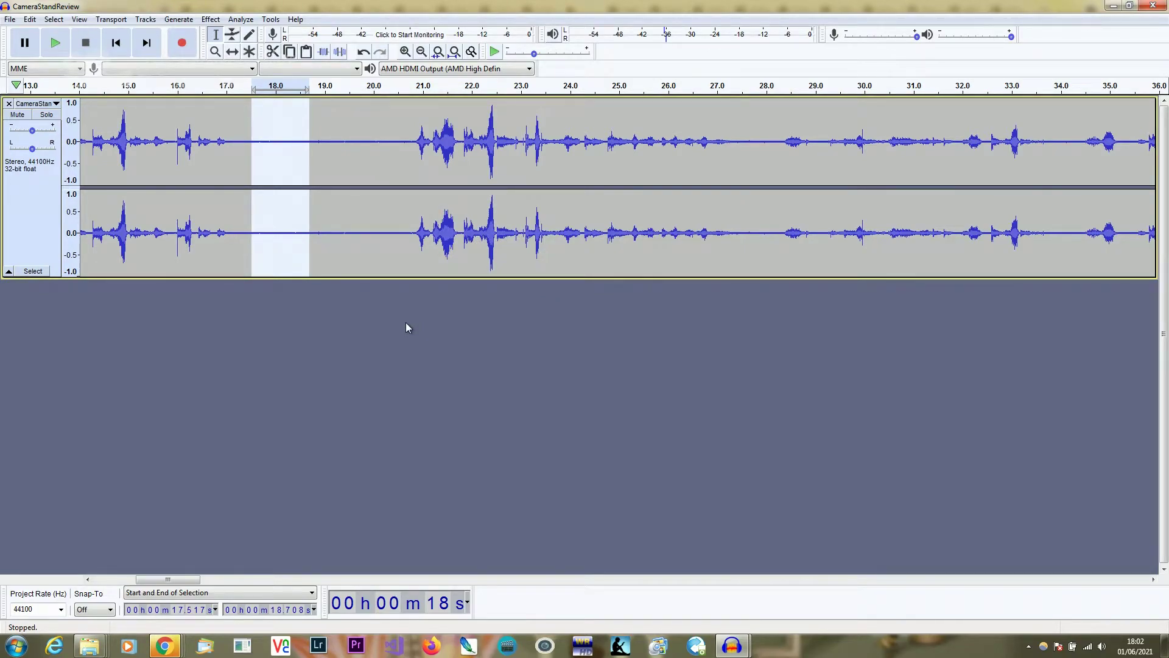
# Step: Apply Noise Reduction to the entire track at 10 dB, sensitivity 2.00 and 6 smoothing bands, and play back its opening
pyautogui.click(28, 199)
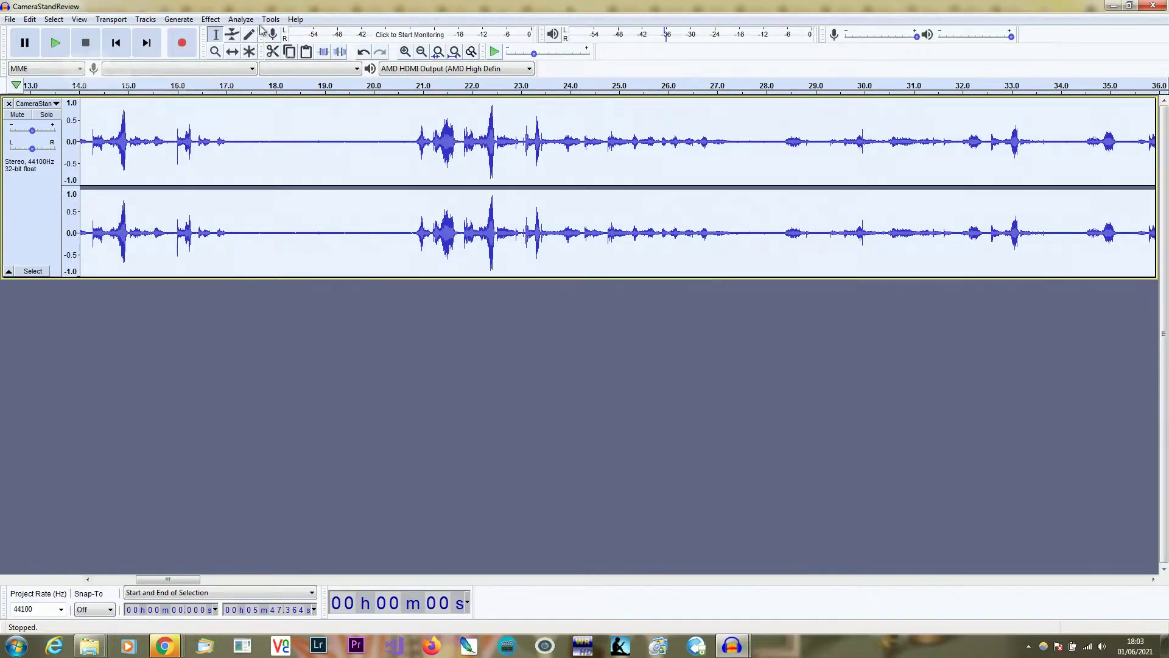
pyautogui.click(210, 20)
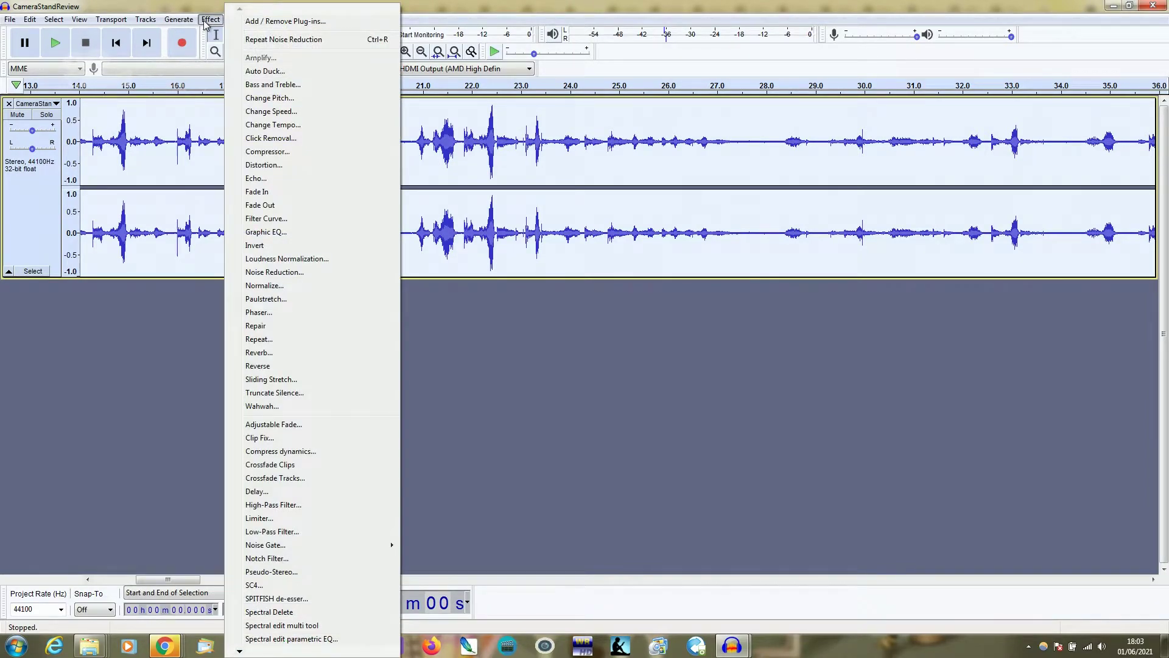
pyautogui.click(303, 275)
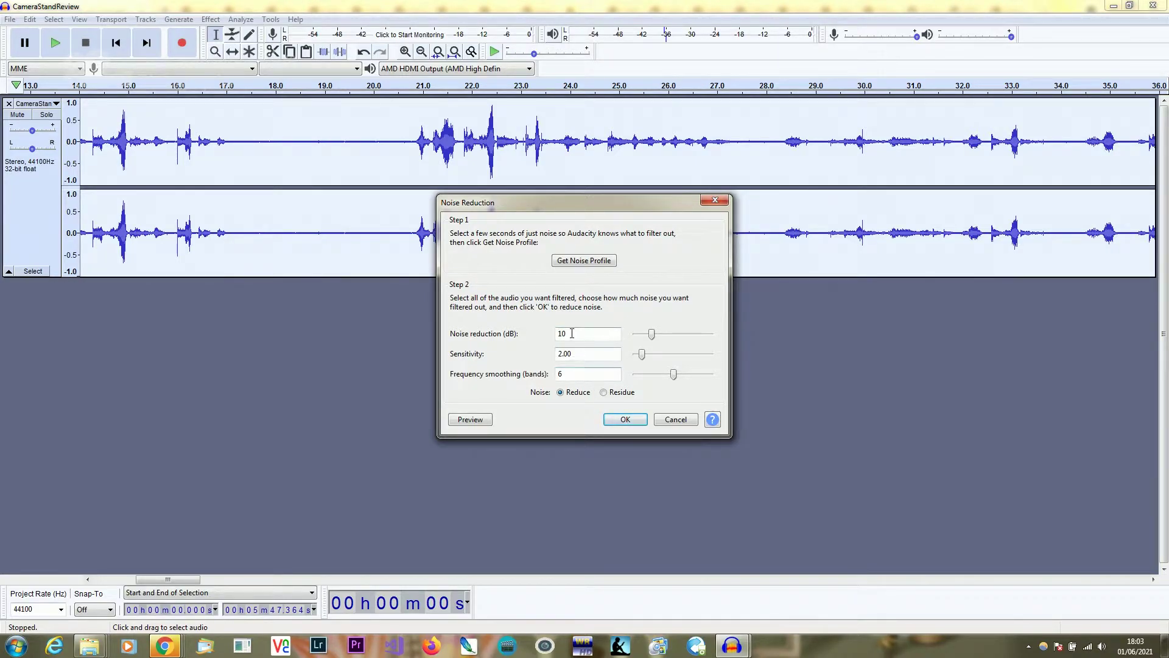
pyautogui.press('Tab')
pyautogui.click(625, 420)
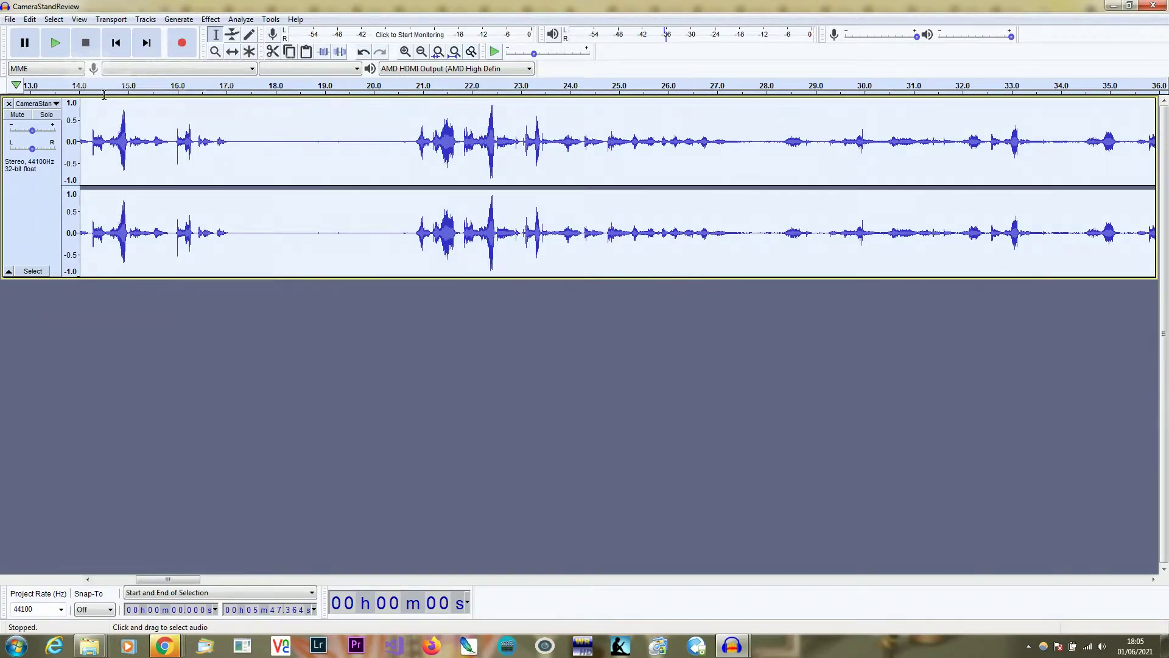
pyautogui.click(55, 42)
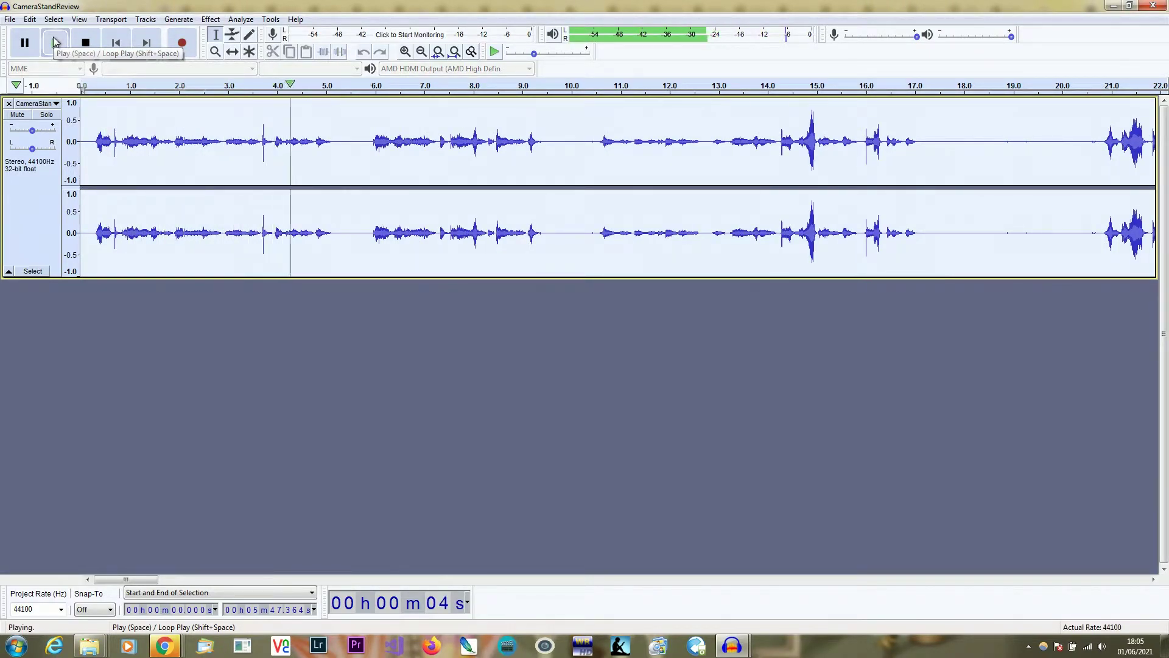
pyautogui.click(87, 42)
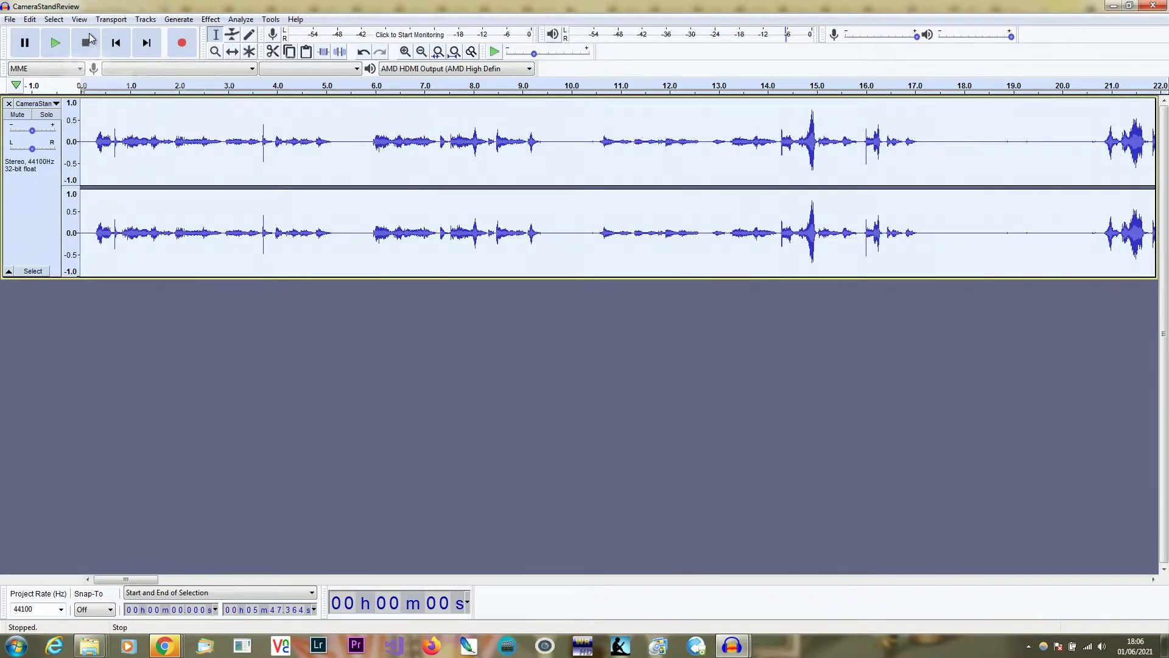
# Step: Open the Graphic EQ effect for the whole track and flatten all its bands
pyautogui.click(209, 20)
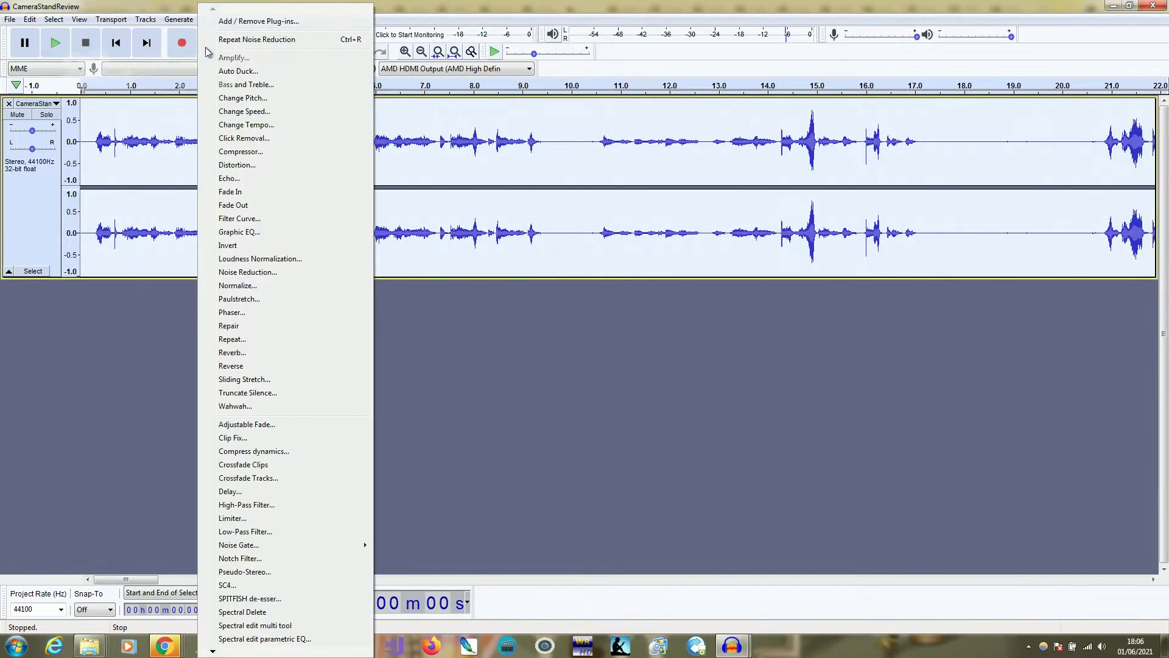
pyautogui.click(241, 232)
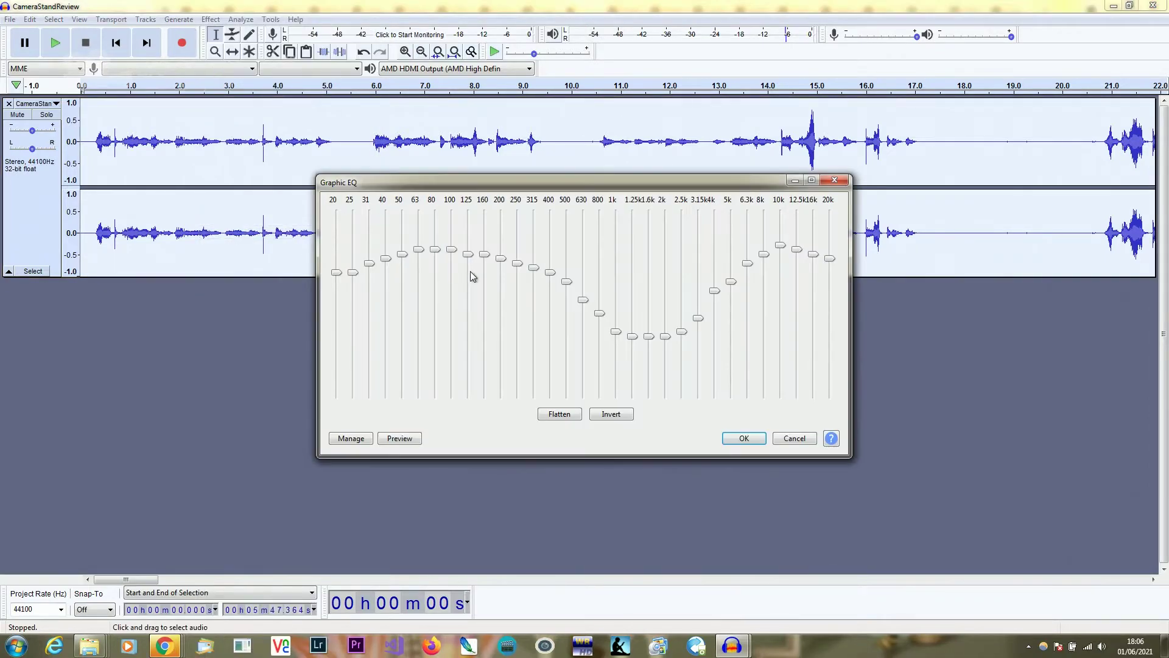
pyautogui.click(559, 414)
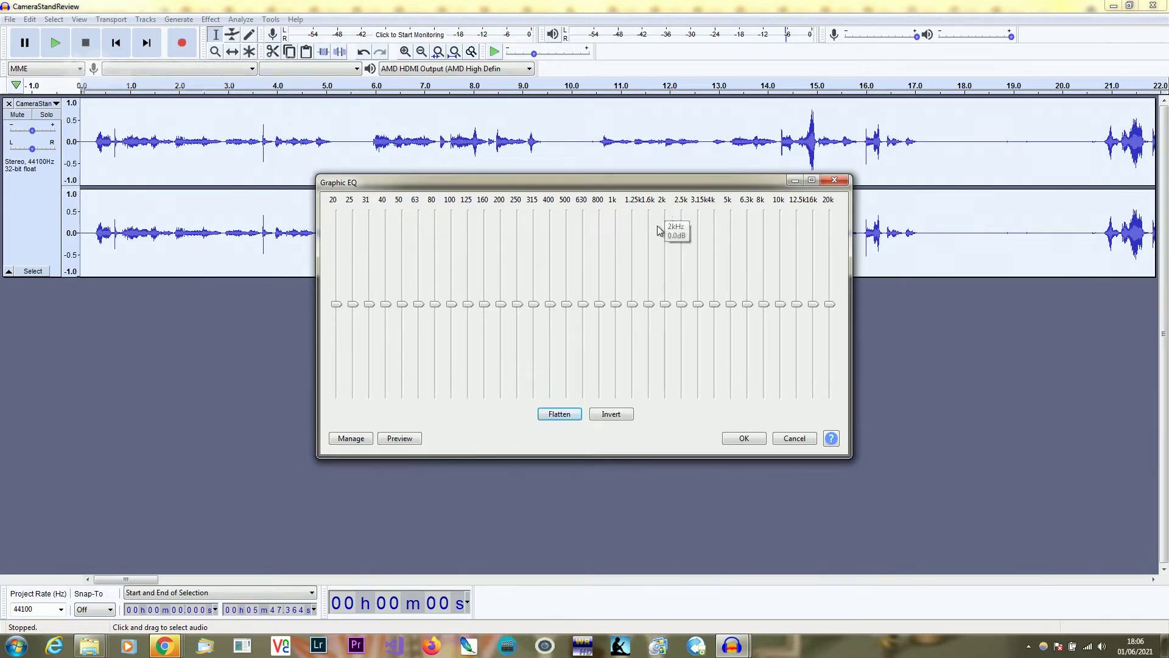
# Step: Boost the 2 kHz band to 20 dB and preview, then raise 1.6 kHz and 2.5 kHz to 20 dB and preview again
pyautogui.click(666, 305)
pyautogui.moveTo(666, 306); pyautogui.dragTo(672, 205)
pyautogui.click(395, 439)
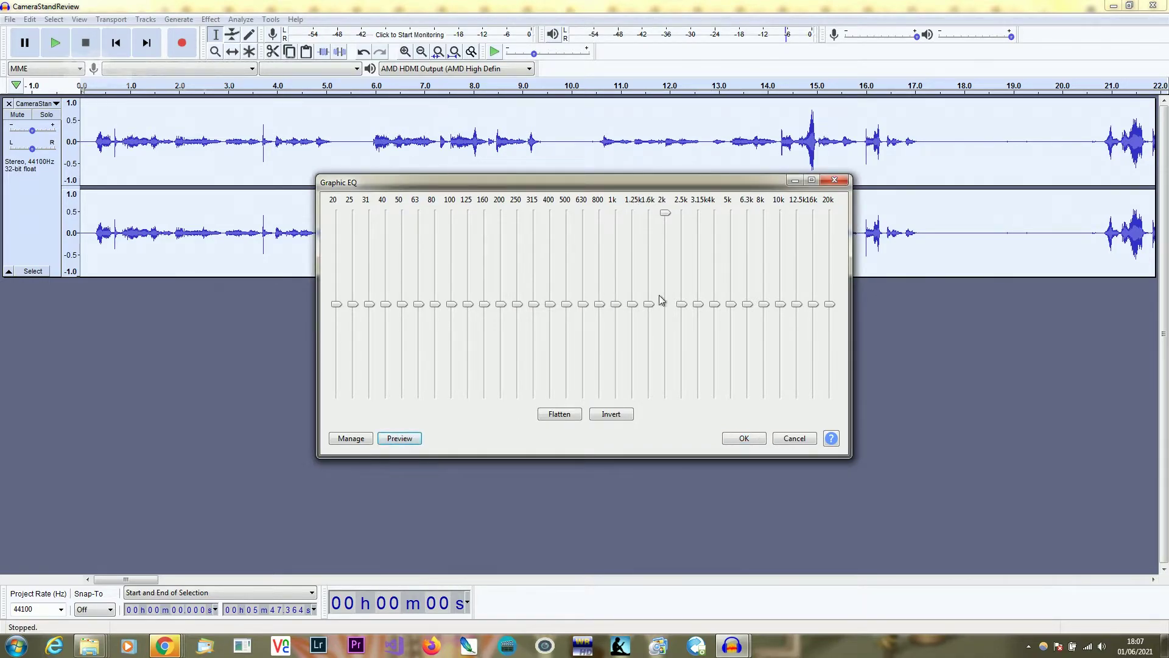
pyautogui.moveTo(649, 304); pyautogui.dragTo(649, 213)
pyautogui.moveTo(680, 304); pyautogui.dragTo(681, 213)
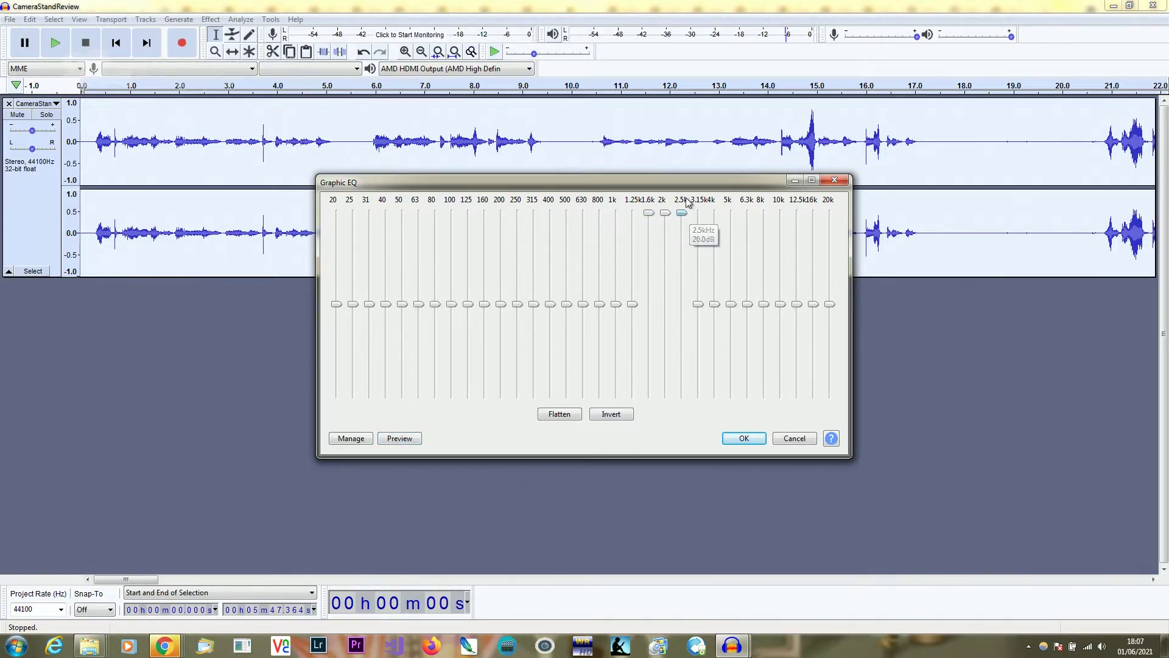
pyautogui.click(399, 438)
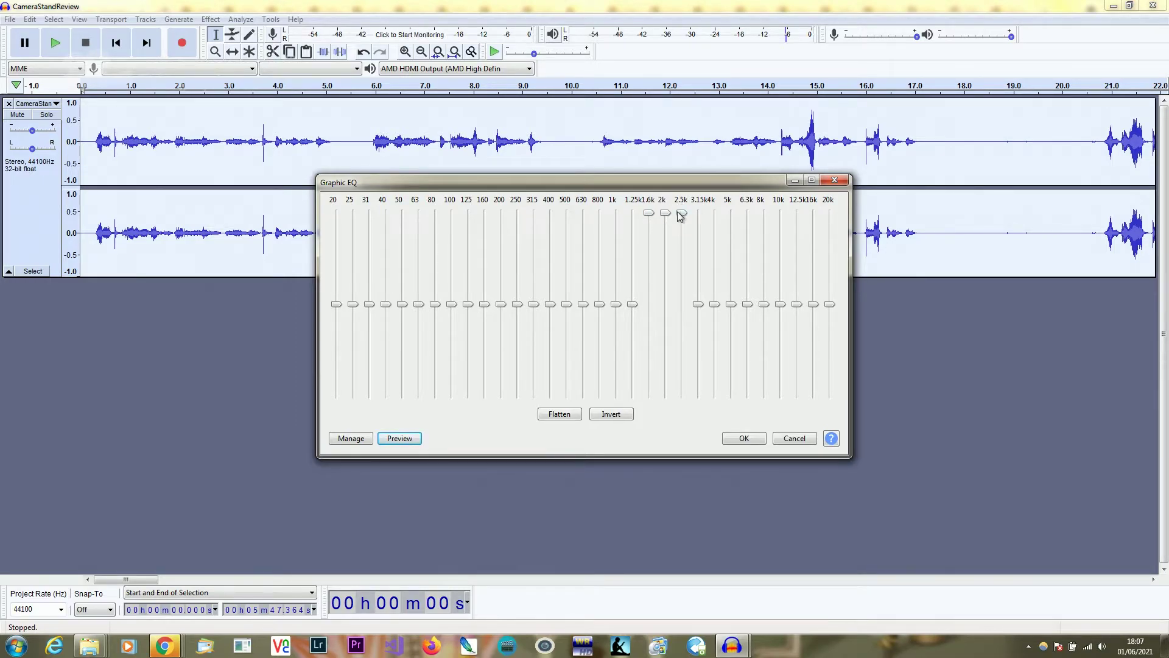
# Step: Lower the 1.6, 2 and 2.5 kHz bands to about -9 dB and preview the sound
pyautogui.moveTo(650, 216); pyautogui.dragTo(649, 347)
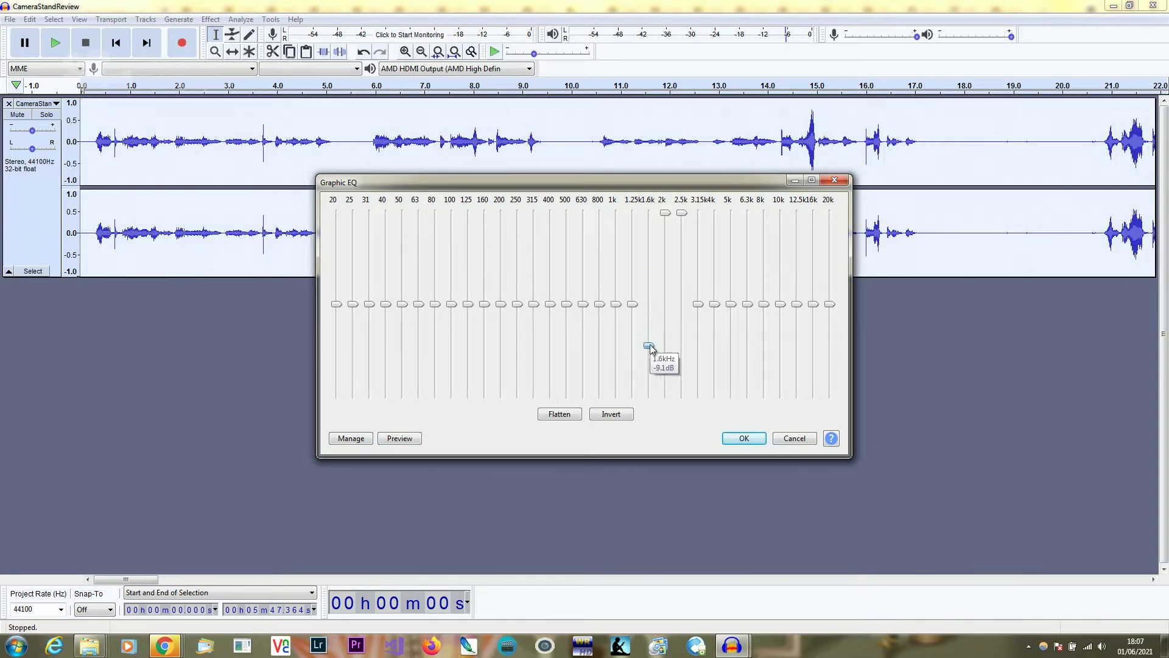
pyautogui.moveTo(664, 213); pyautogui.dragTo(666, 345)
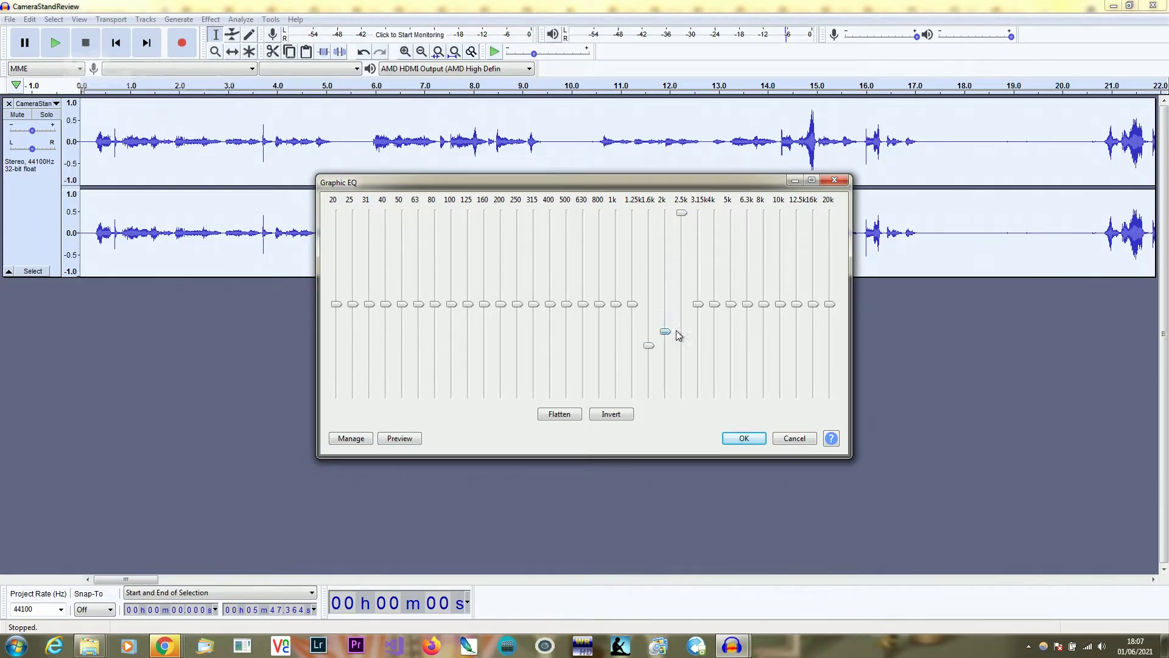
pyautogui.moveTo(681, 214); pyautogui.dragTo(693, 353)
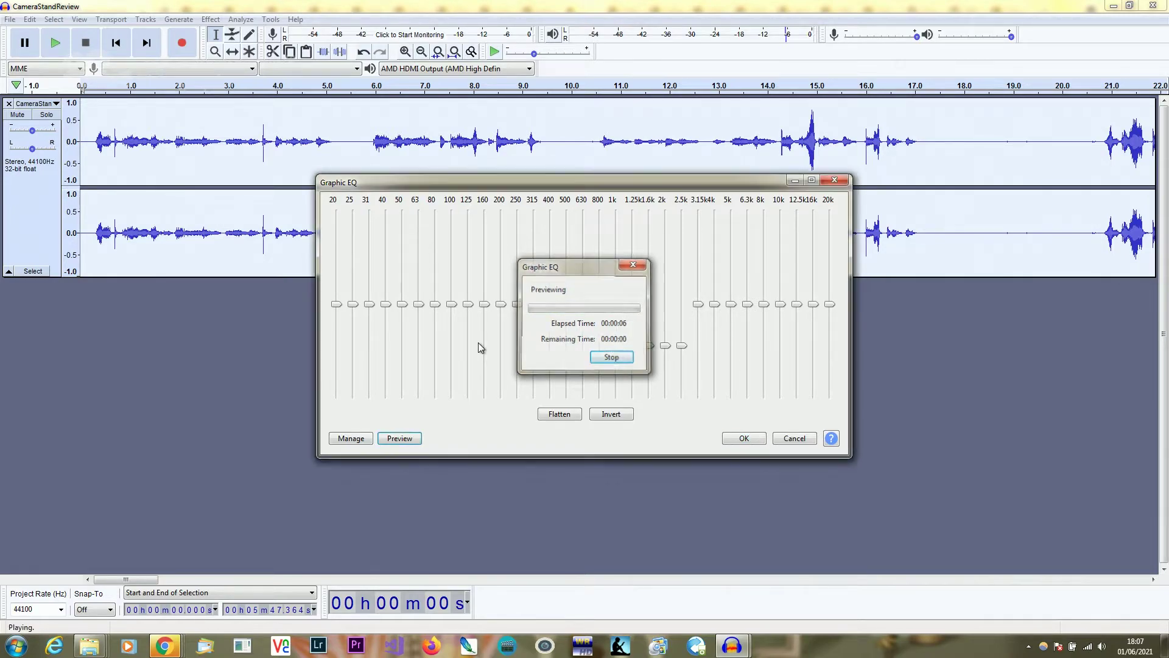
# Step: Load the Graphic EQ preset curve that boosts lows and highs and cuts the mids, and look at the preset saving options
pyautogui.click(351, 437)
pyautogui.moveTo(365, 378)
pyautogui.click(512, 507)
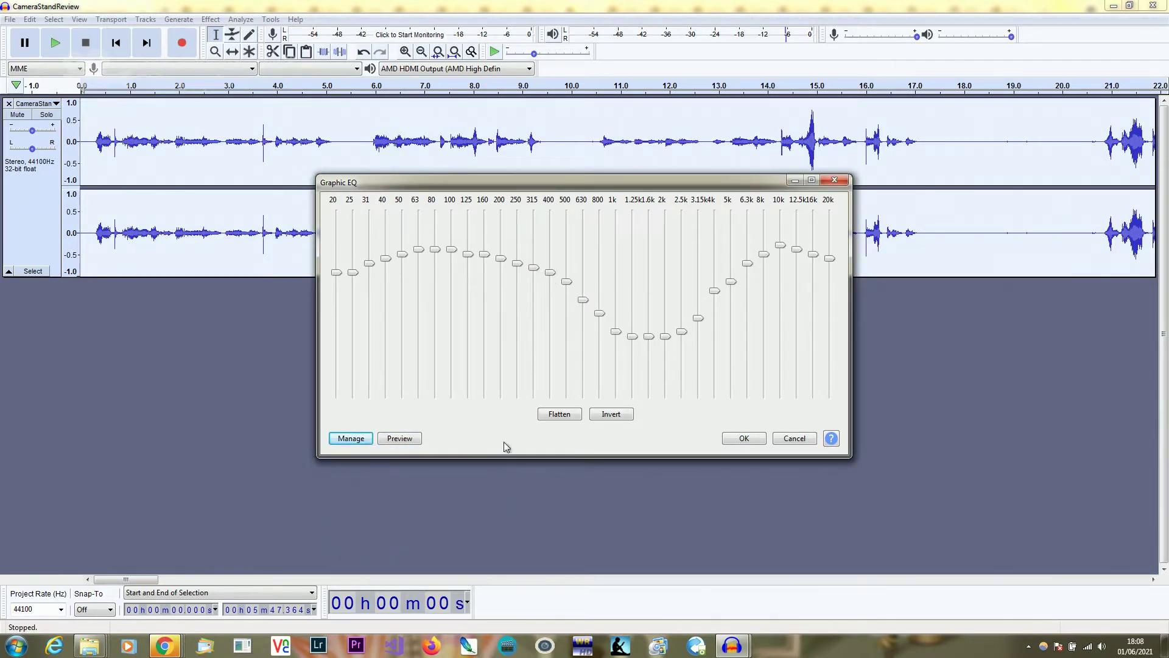
pyautogui.moveTo(442, 387)
pyautogui.click(355, 444)
pyautogui.moveTo(358, 458)
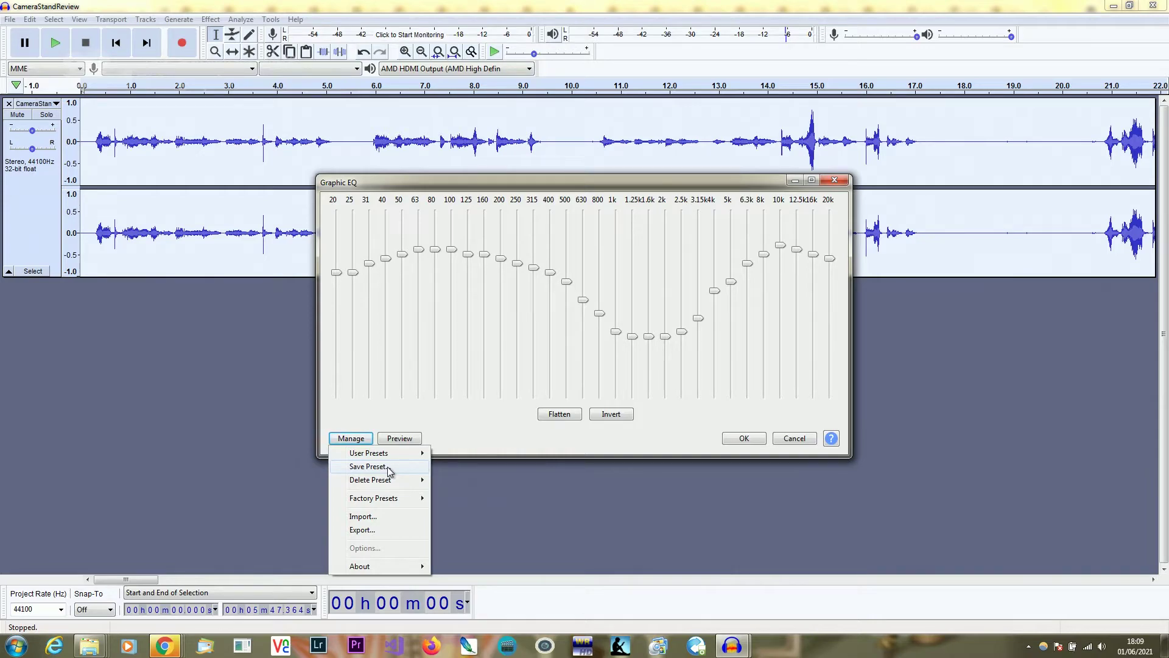
pyautogui.click(621, 442)
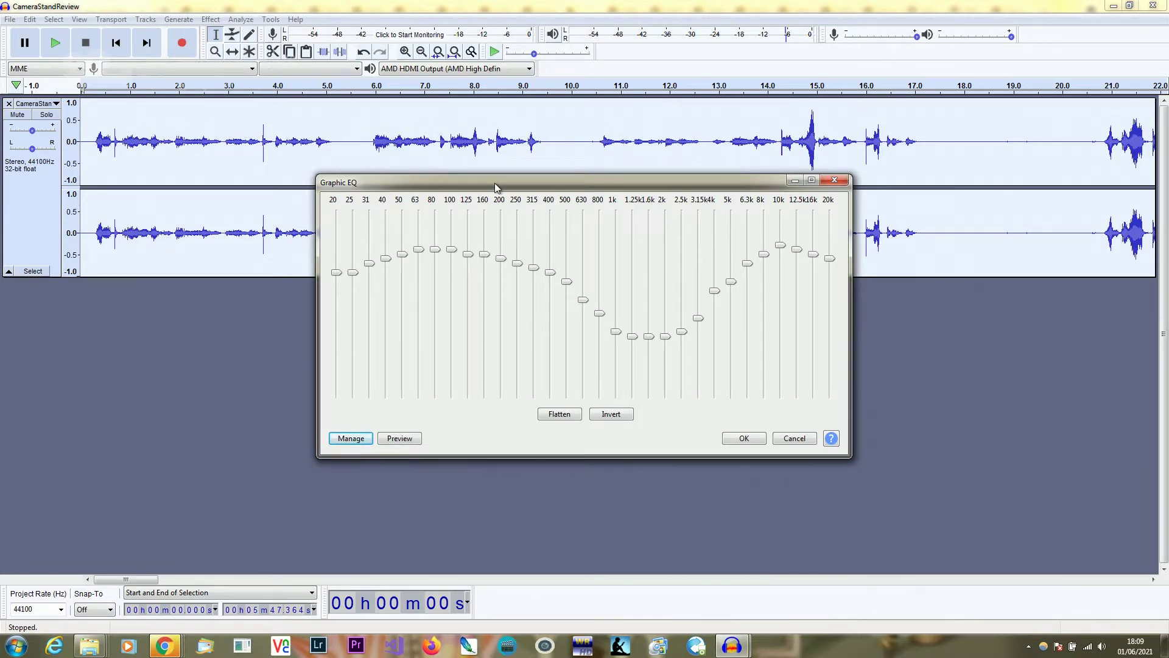
# Step: Apply the Graphic EQ curve to the entire track and listen to the opening seconds
pyautogui.click(742, 438)
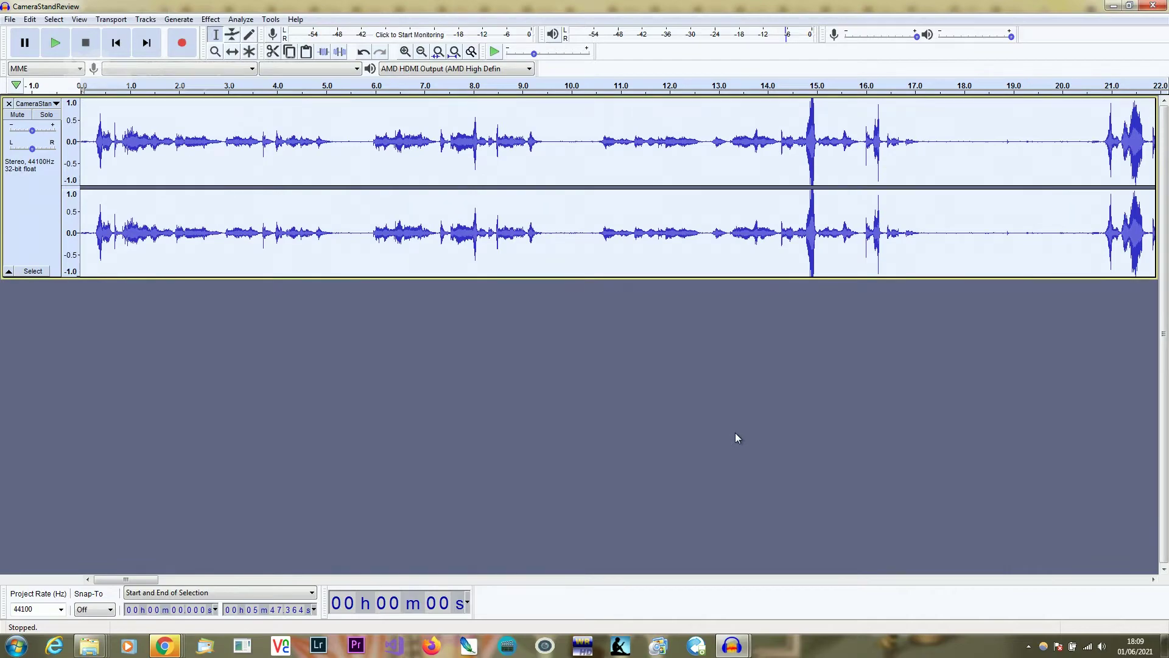
pyautogui.click(60, 43)
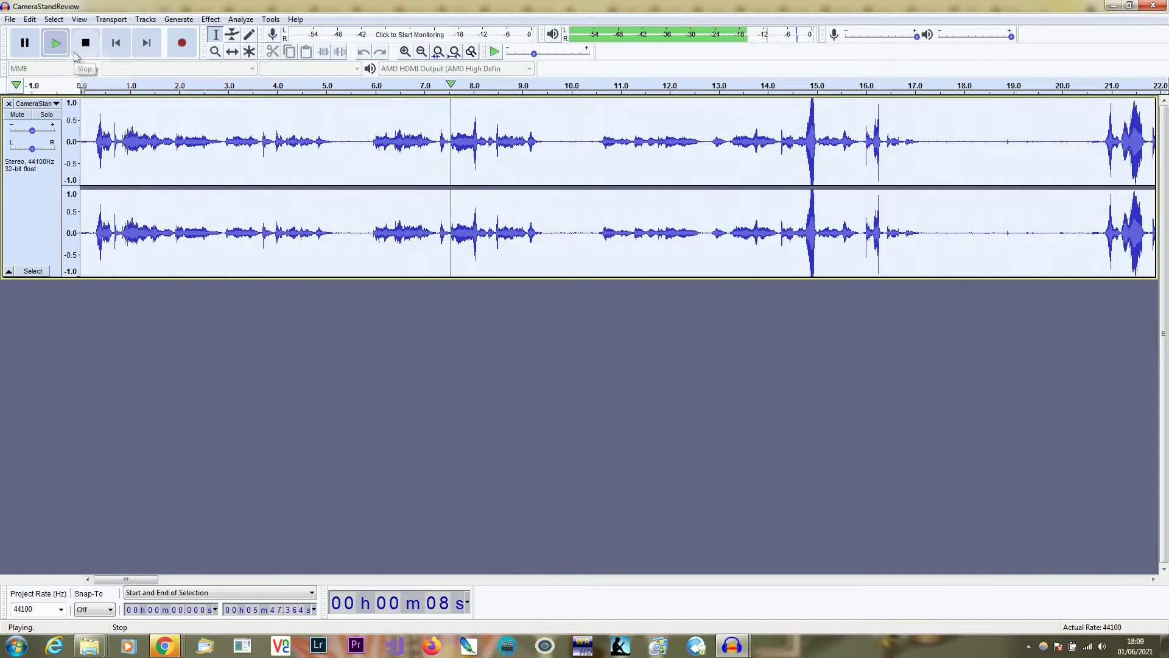
pyautogui.click(74, 56)
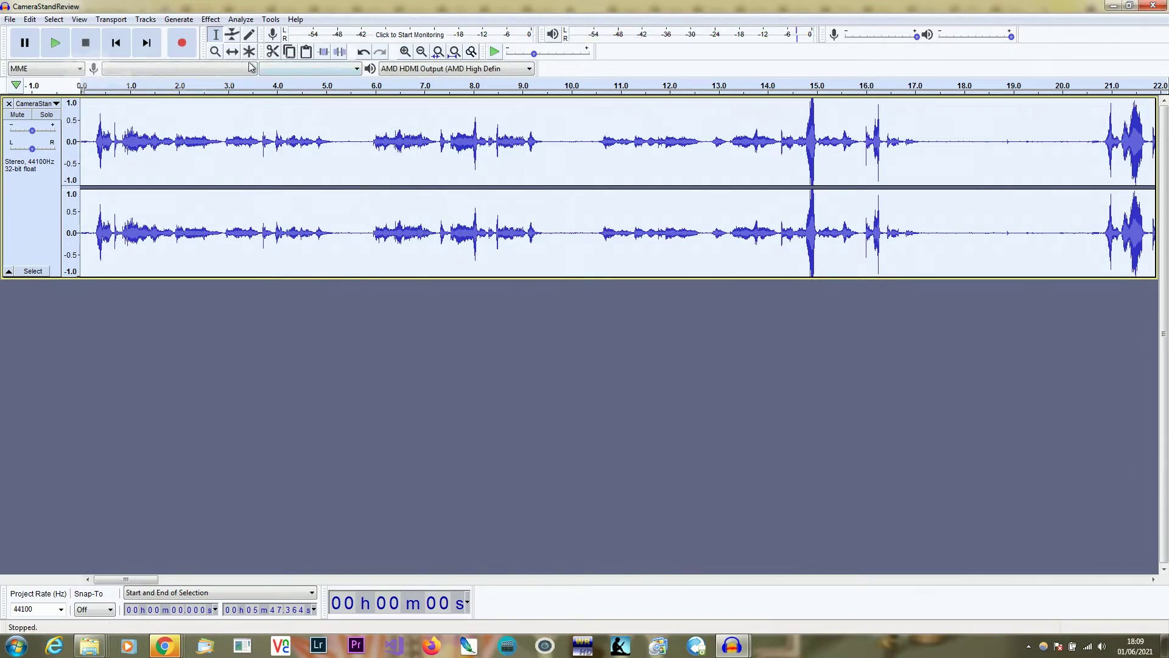
# Step: Compress the whole track with threshold -18 dB, noise floor -30 dB, ratio 3:1, attack 0.50 and release 1.0 seconds, and play its opening
pyautogui.click(211, 20)
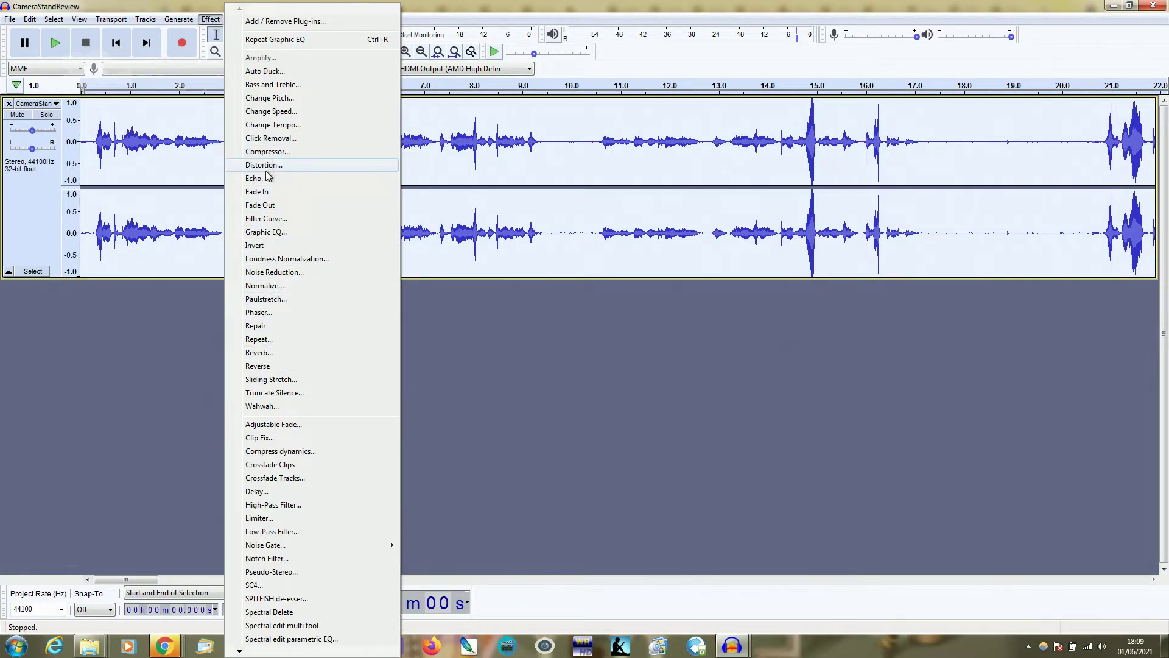
pyautogui.click(268, 151)
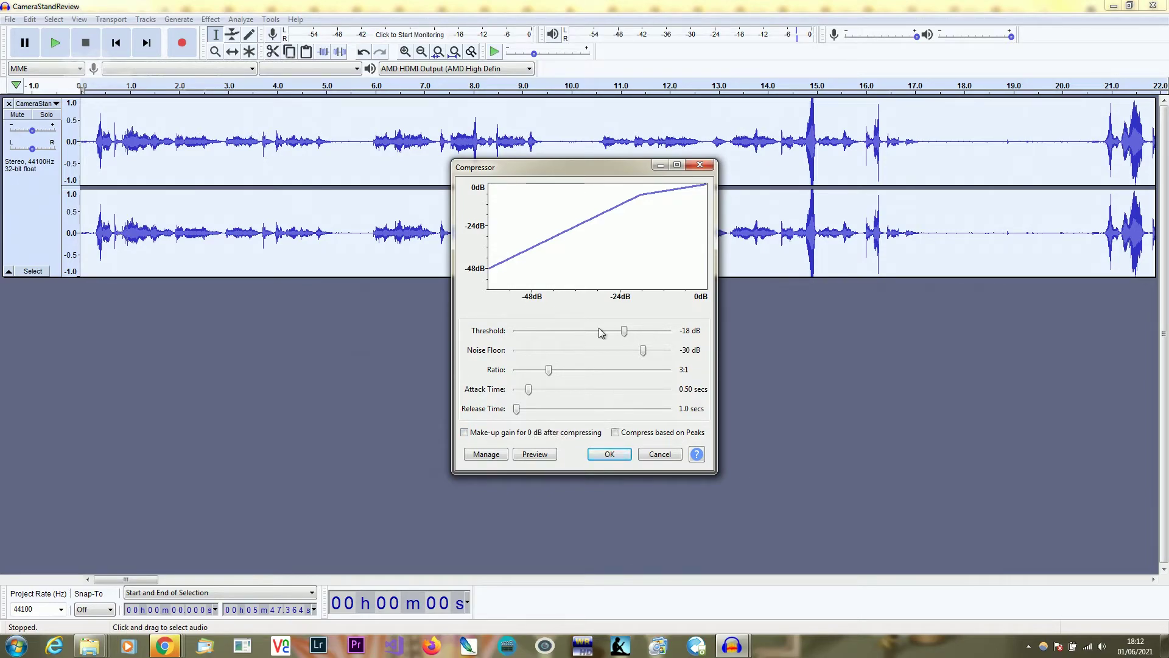
pyautogui.click(616, 453)
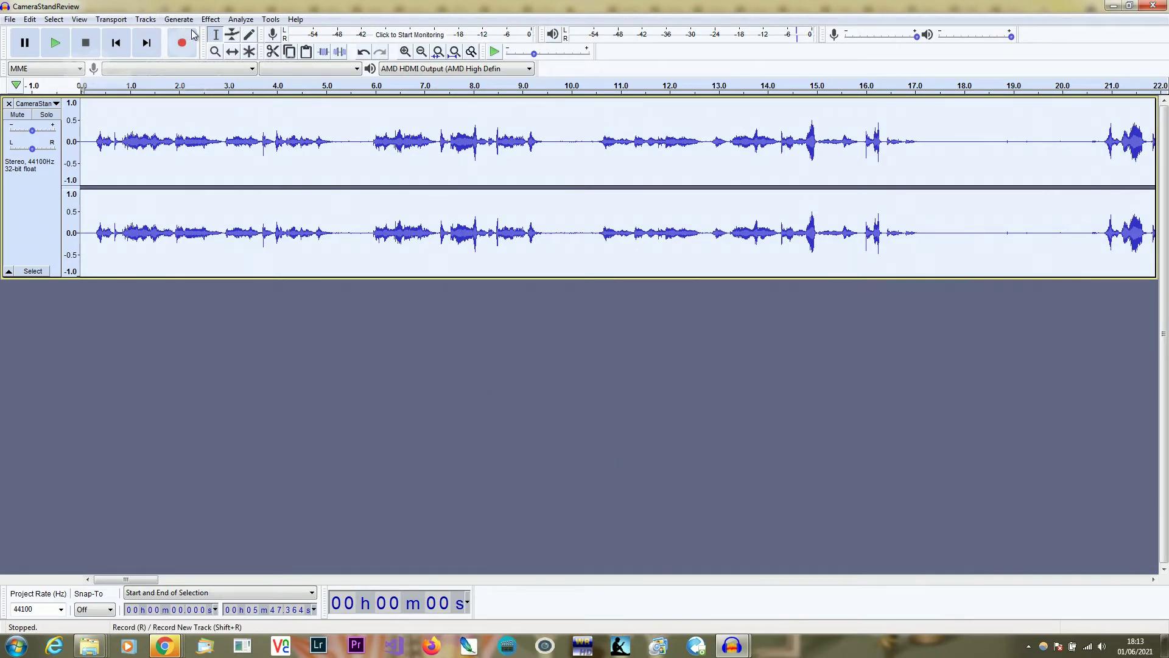
pyautogui.click(56, 44)
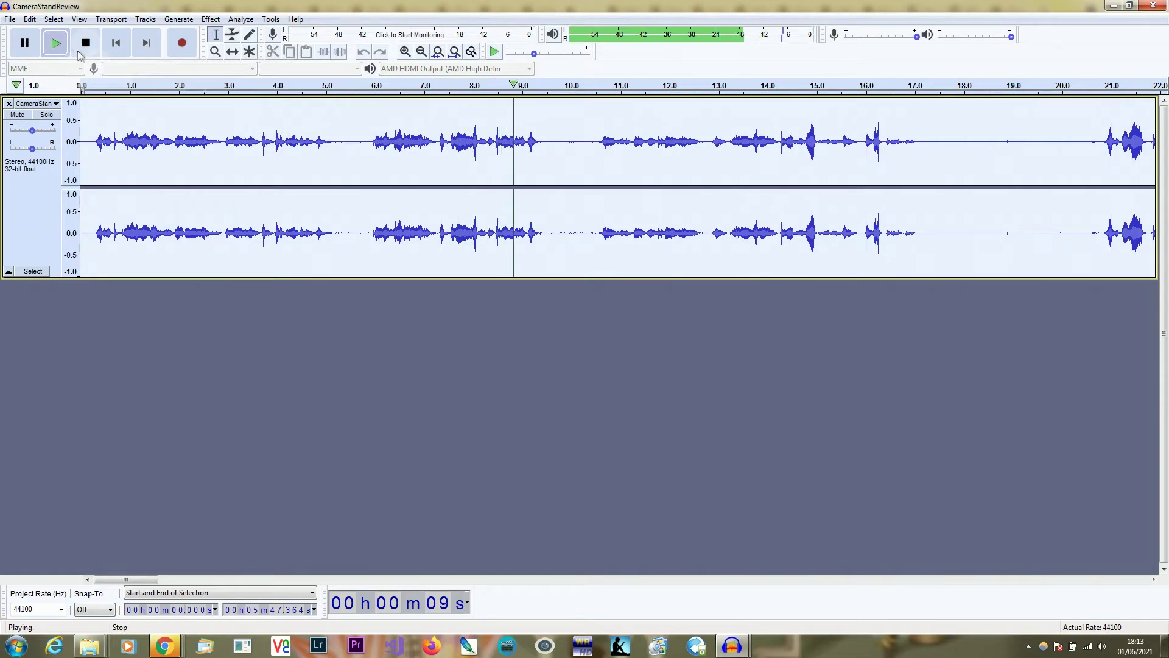
pyautogui.click(85, 43)
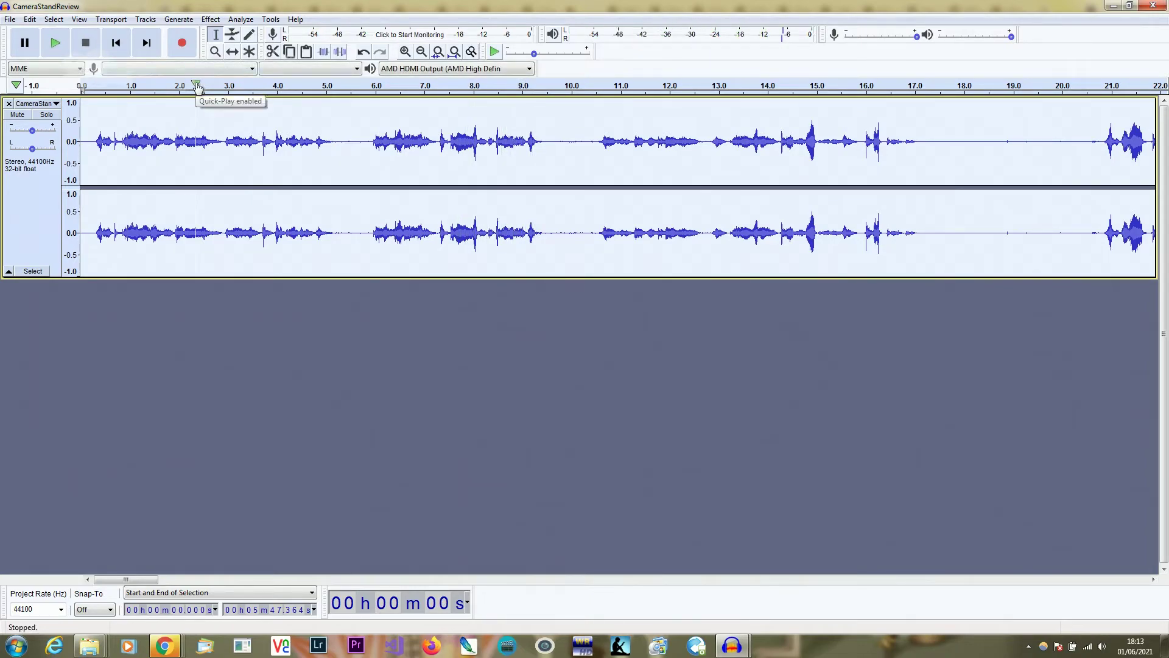
# Step: Review the Graphic EQ curve used on the track and close it without applying it again
pyautogui.click(213, 20)
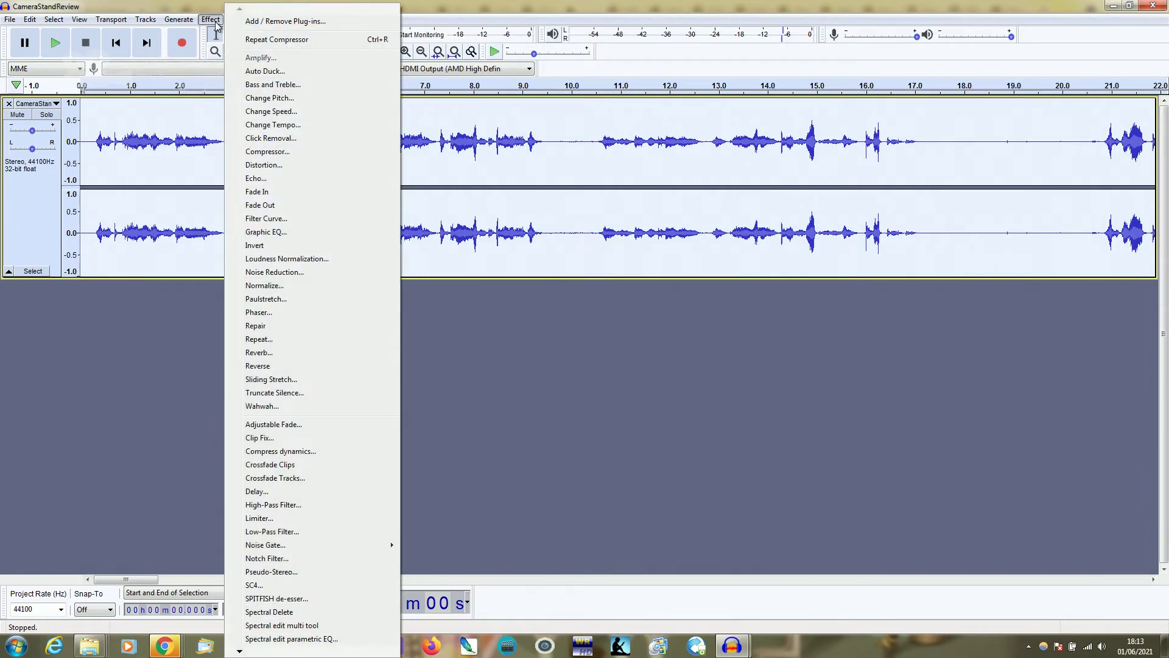
pyautogui.click(276, 236)
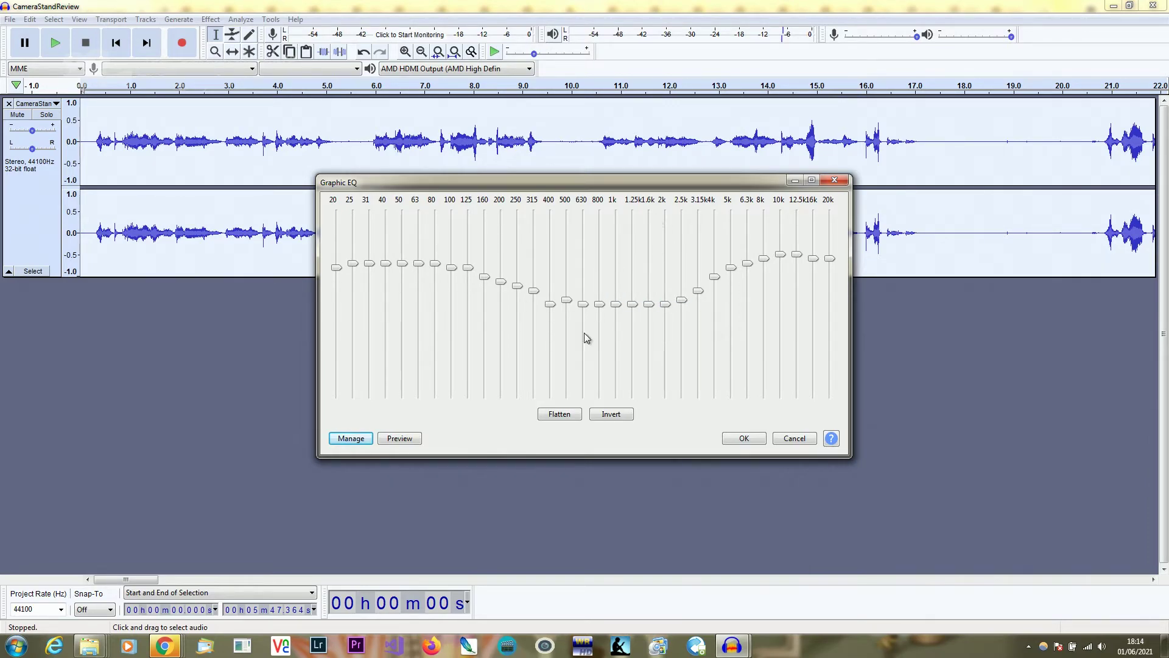
pyautogui.moveTo(655, 271)
pyautogui.click(794, 438)
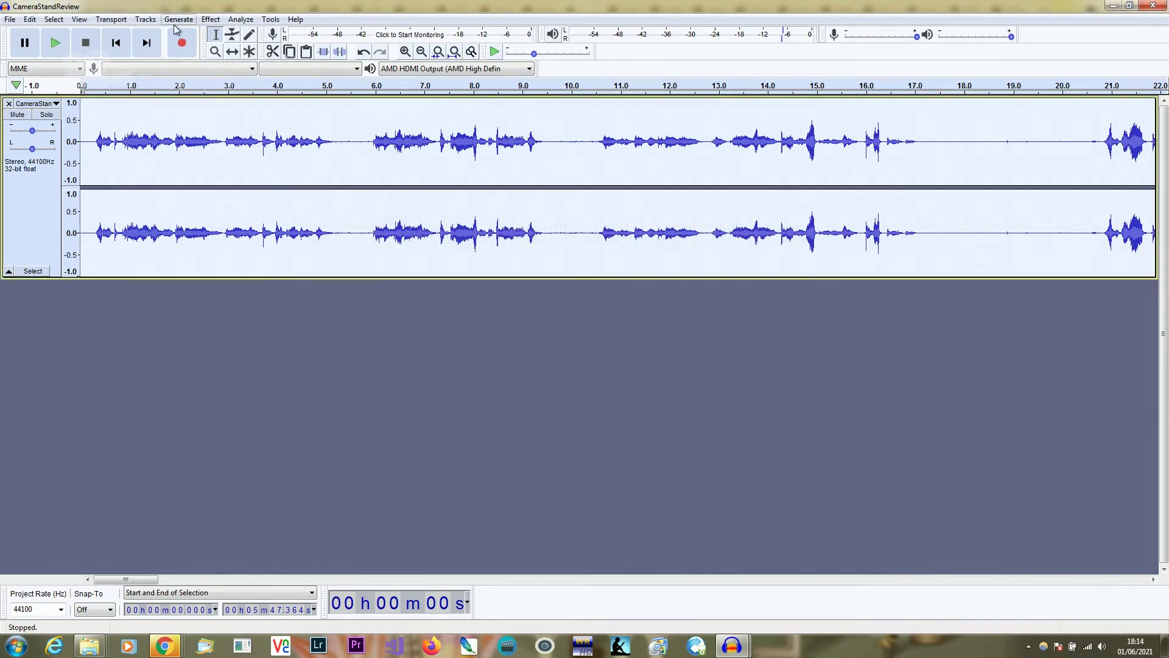
# Step: Normalize the whole track to a 0.0 dB peak amplitude with DC offset removed, and listen to its opening
pyautogui.click(209, 20)
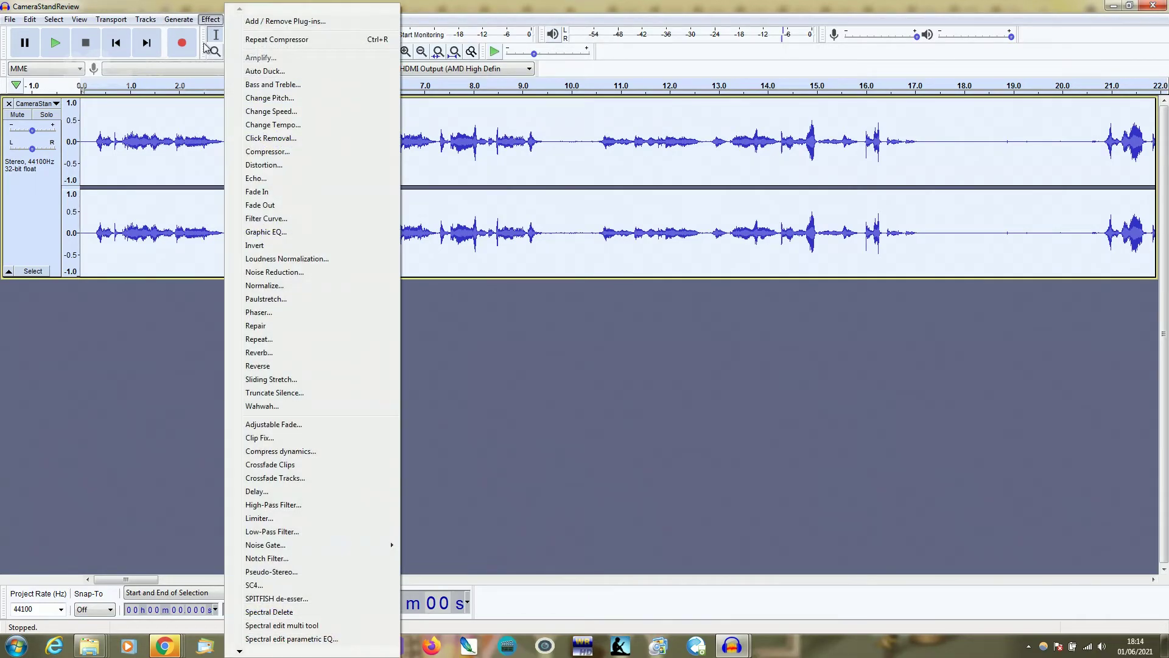
pyautogui.click(269, 289)
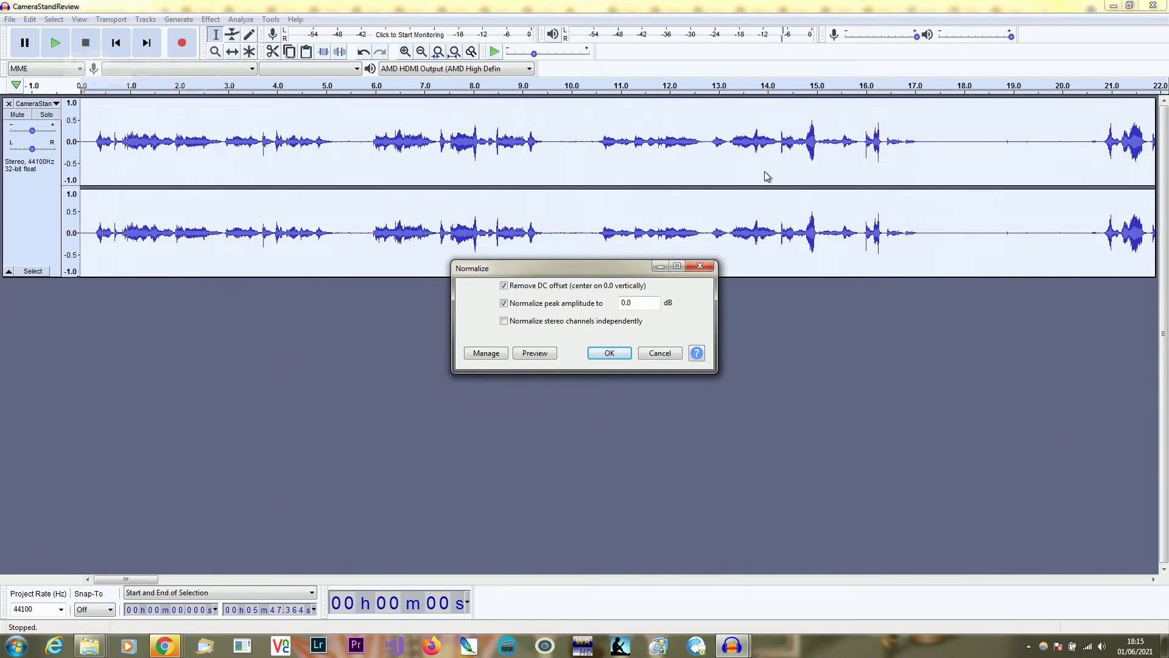
pyautogui.click(609, 354)
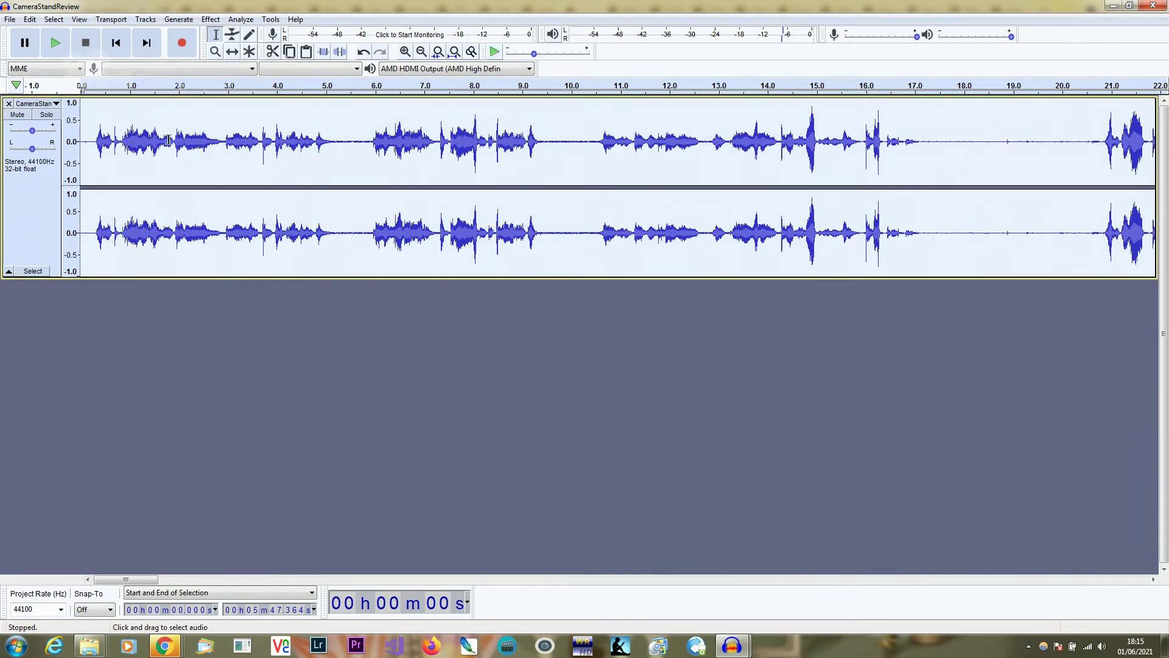
pyautogui.click(54, 43)
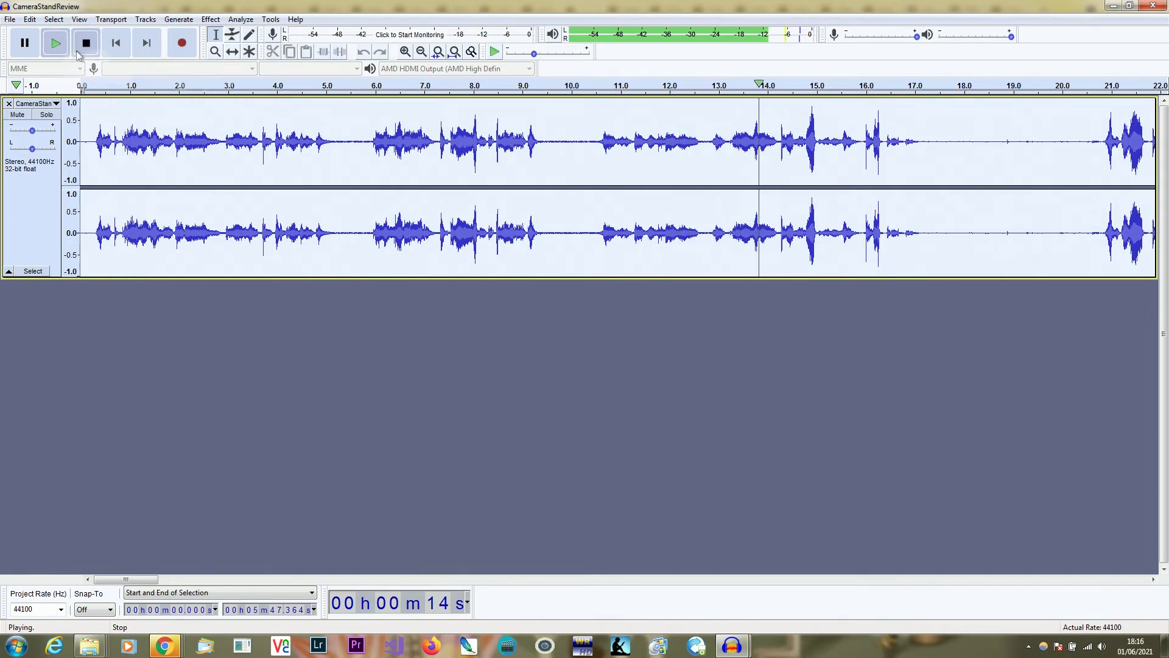
pyautogui.click(79, 53)
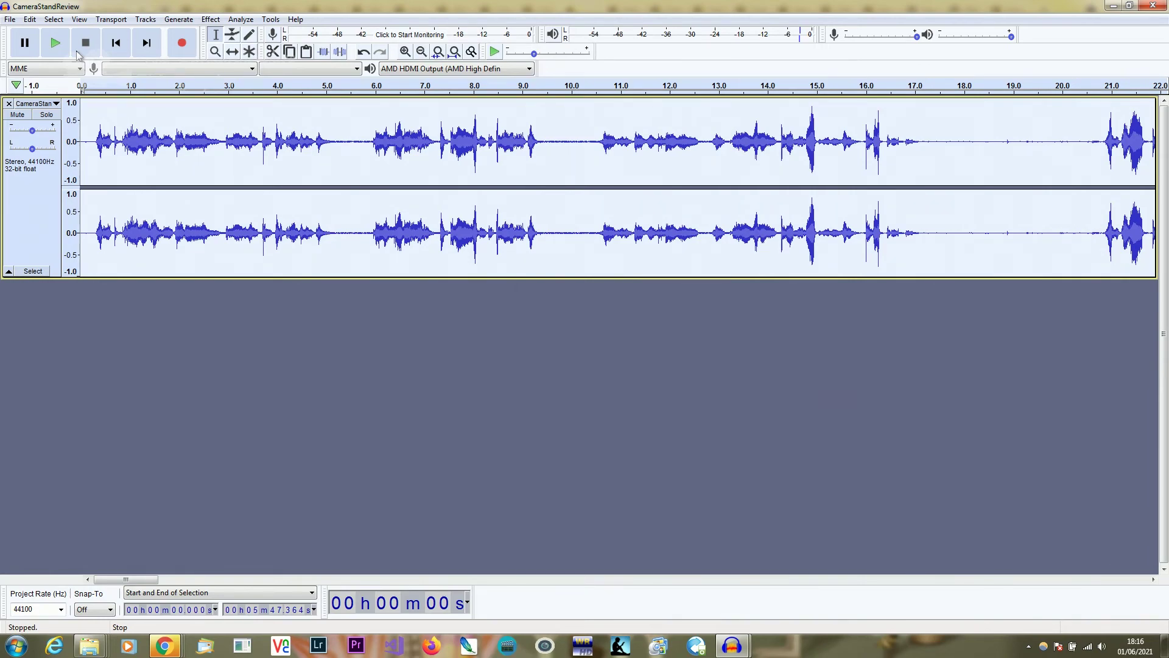
# Step: Undo the normalization, compression, Graphic EQ and noise reduction one by one to compare with the original imported waveform
pyautogui.click(28, 19)
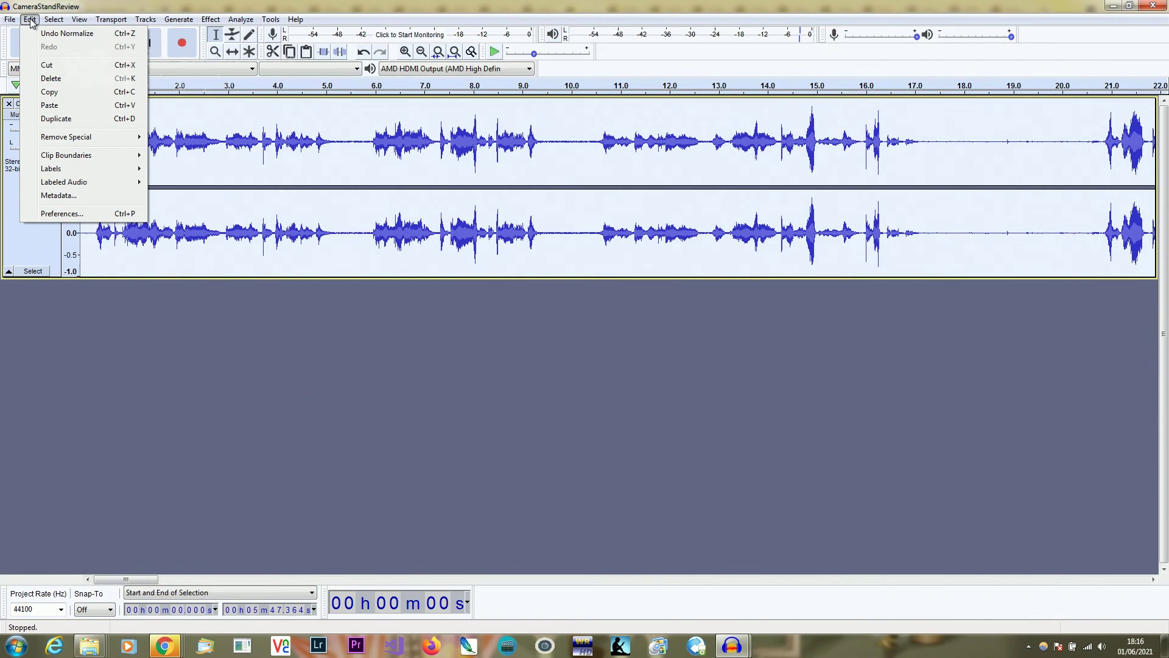
pyautogui.click(44, 34)
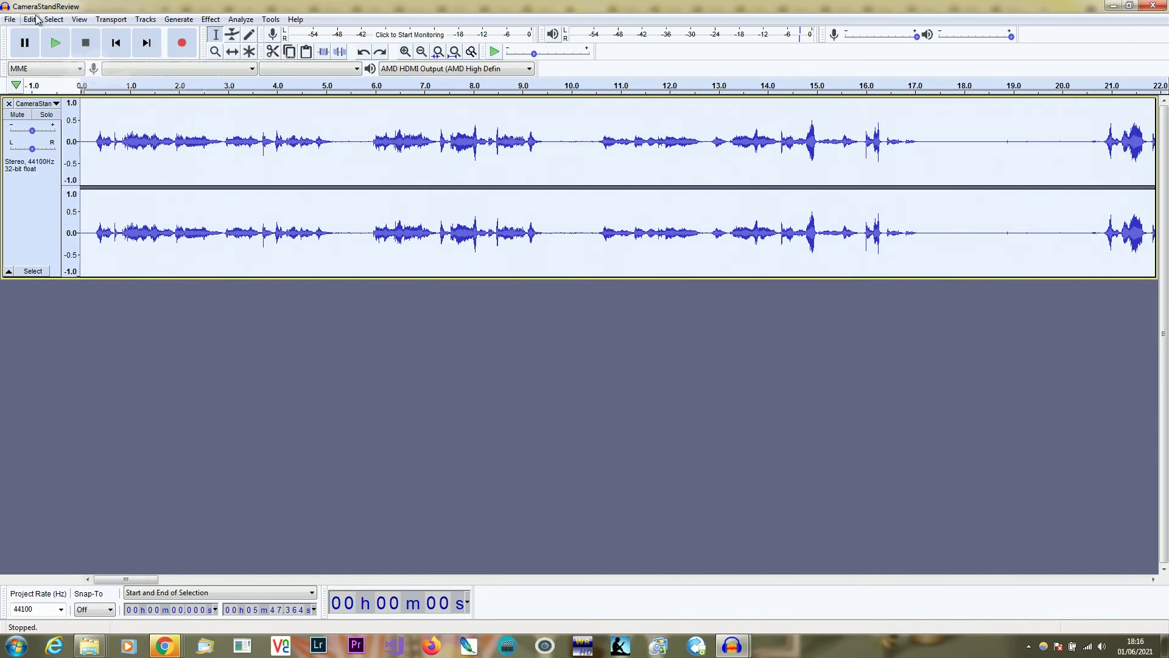
pyautogui.click(29, 19)
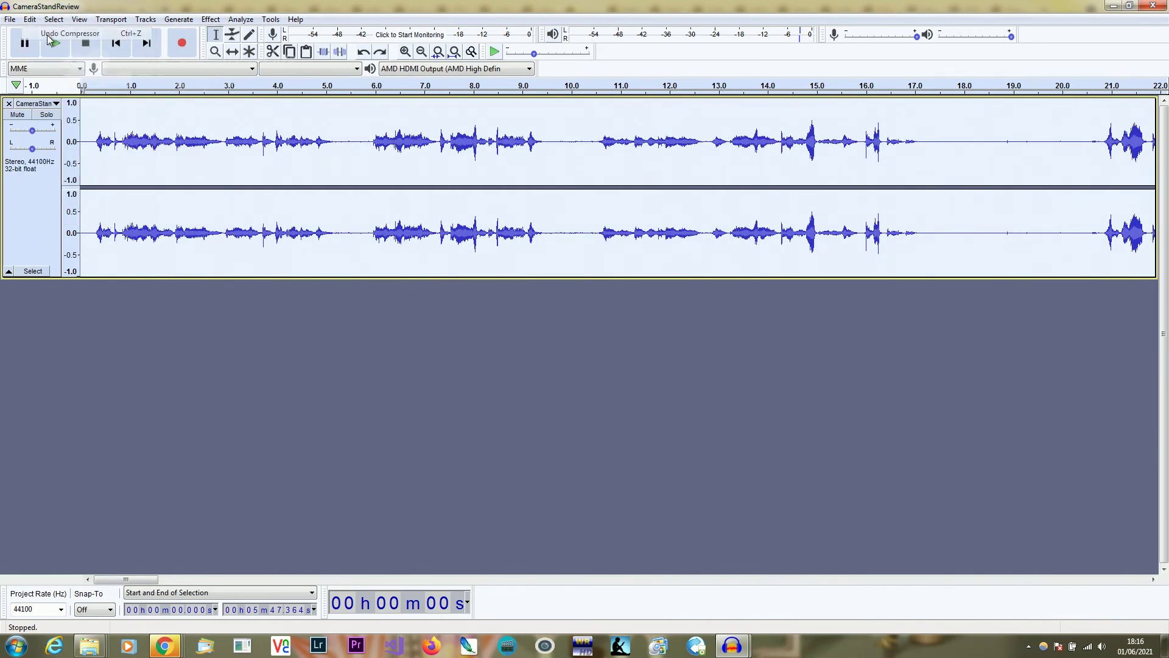
pyautogui.click(49, 36)
pyautogui.click(31, 19)
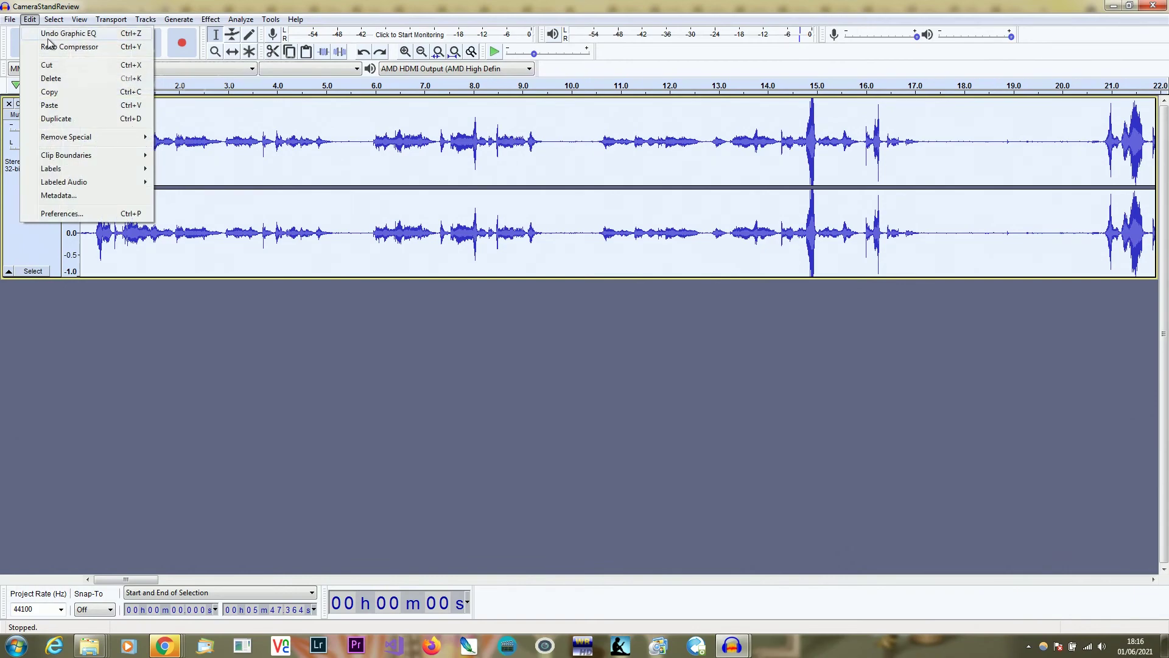
pyautogui.click(49, 37)
pyautogui.click(30, 19)
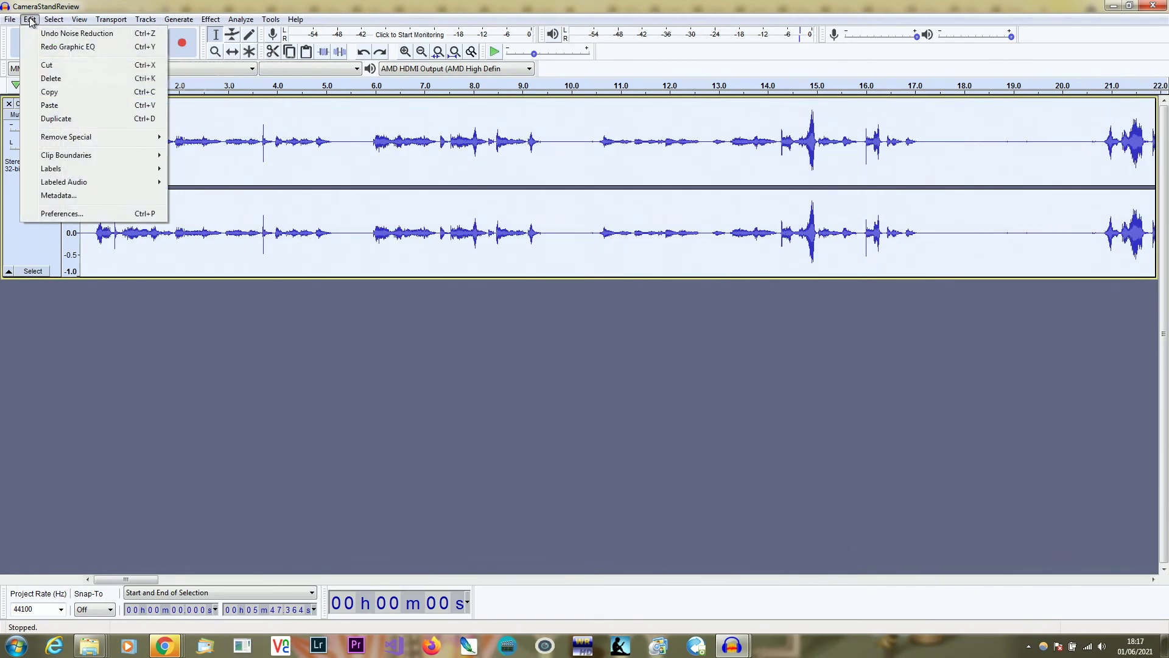
pyautogui.click(51, 33)
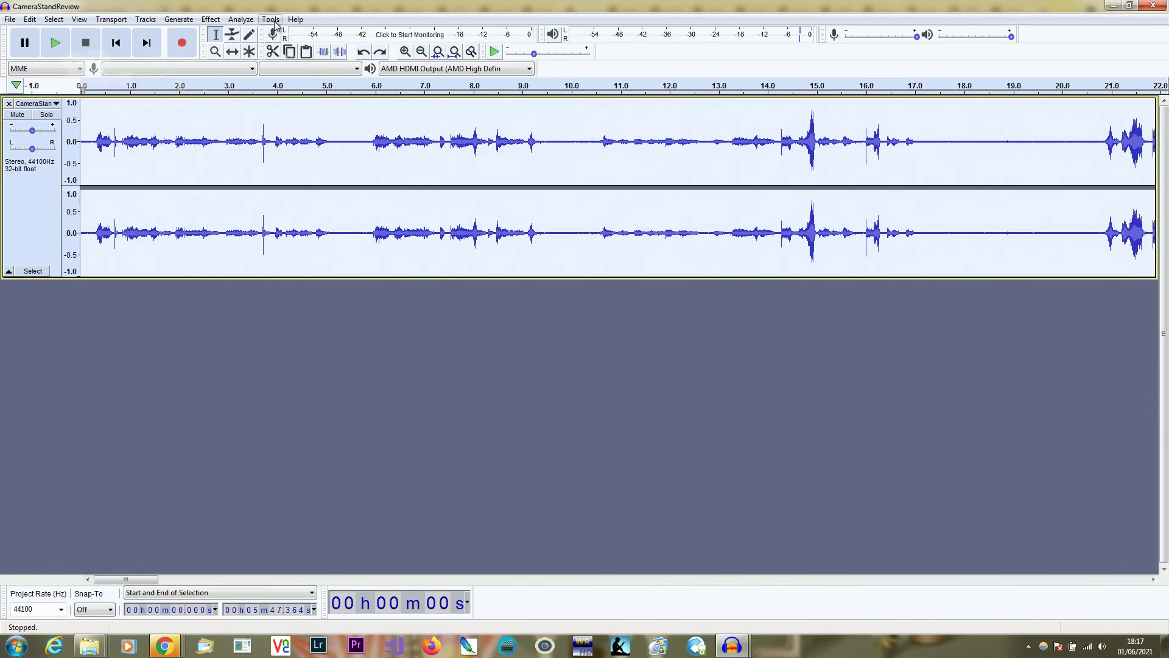
# Step: Redo the noise reduction, Graphic EQ, compression and normalization in turn, and play the first few seconds of the track
pyautogui.click(29, 19)
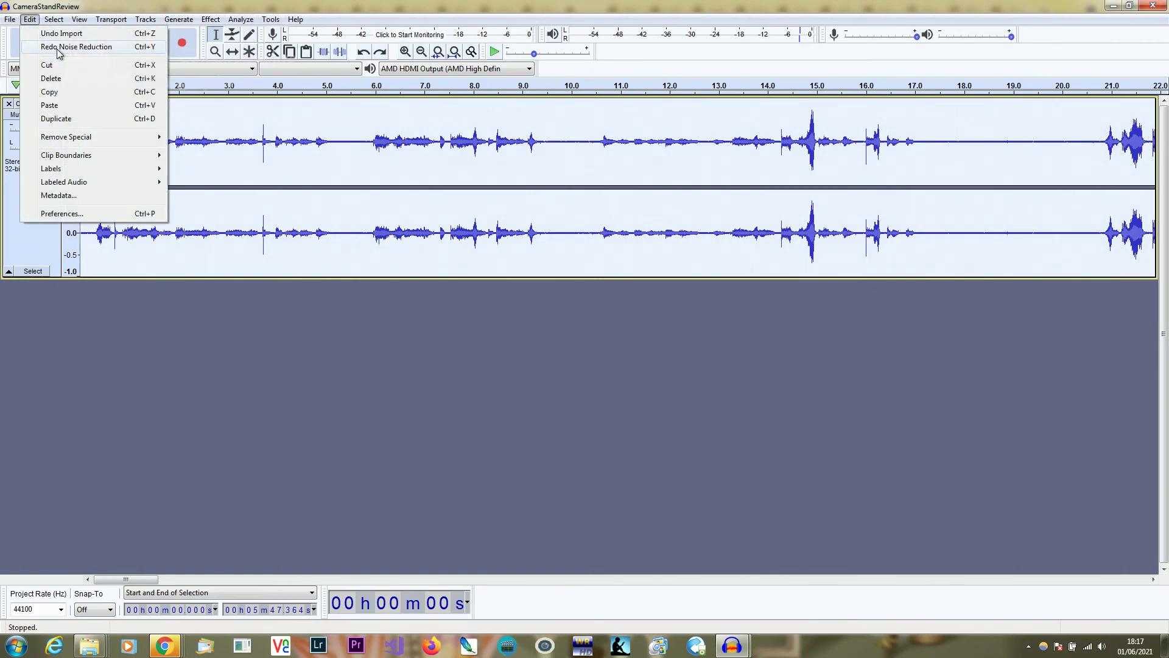
pyautogui.click(58, 49)
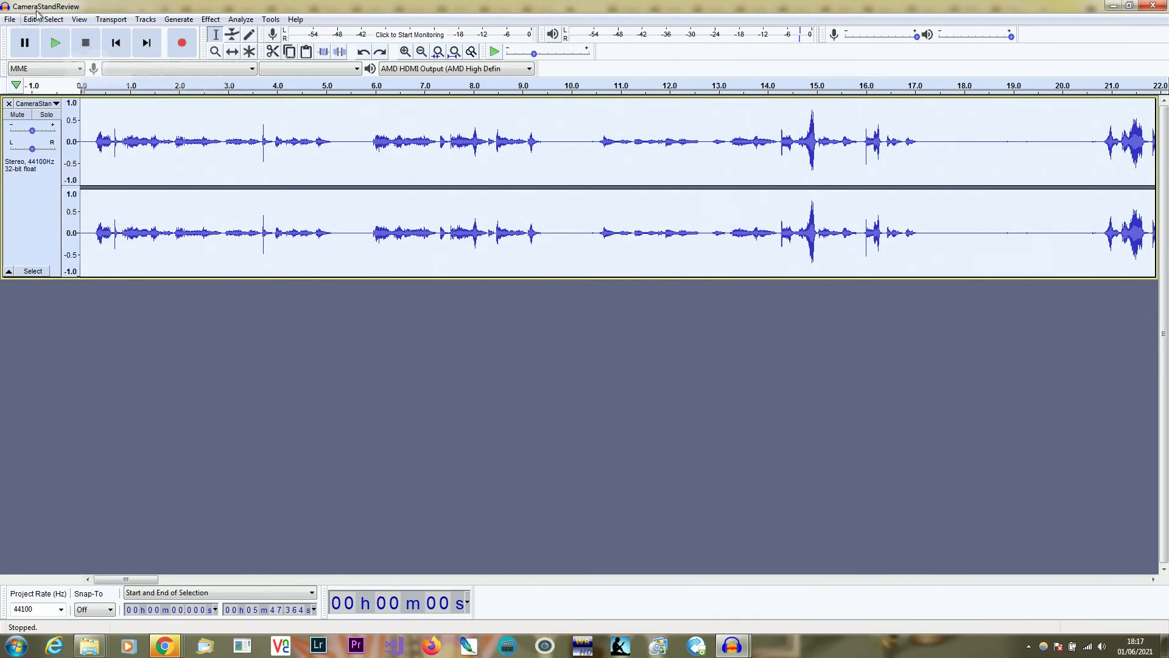
pyautogui.click(29, 19)
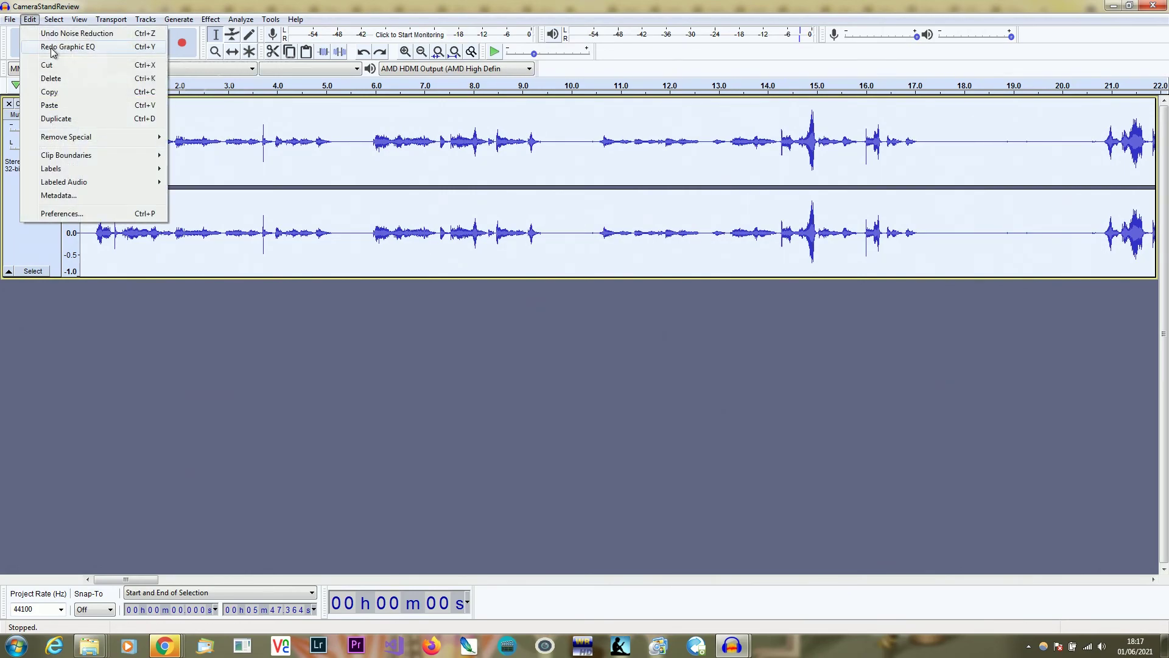
pyautogui.click(58, 48)
pyautogui.click(29, 19)
pyautogui.click(54, 18)
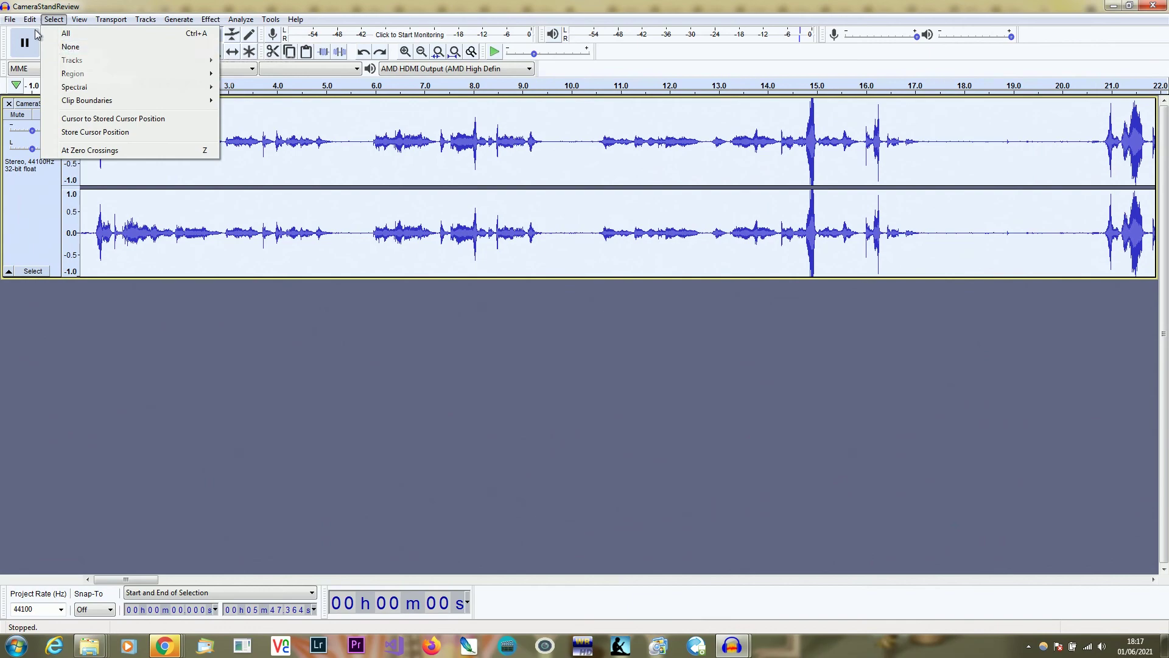
pyautogui.click(39, 47)
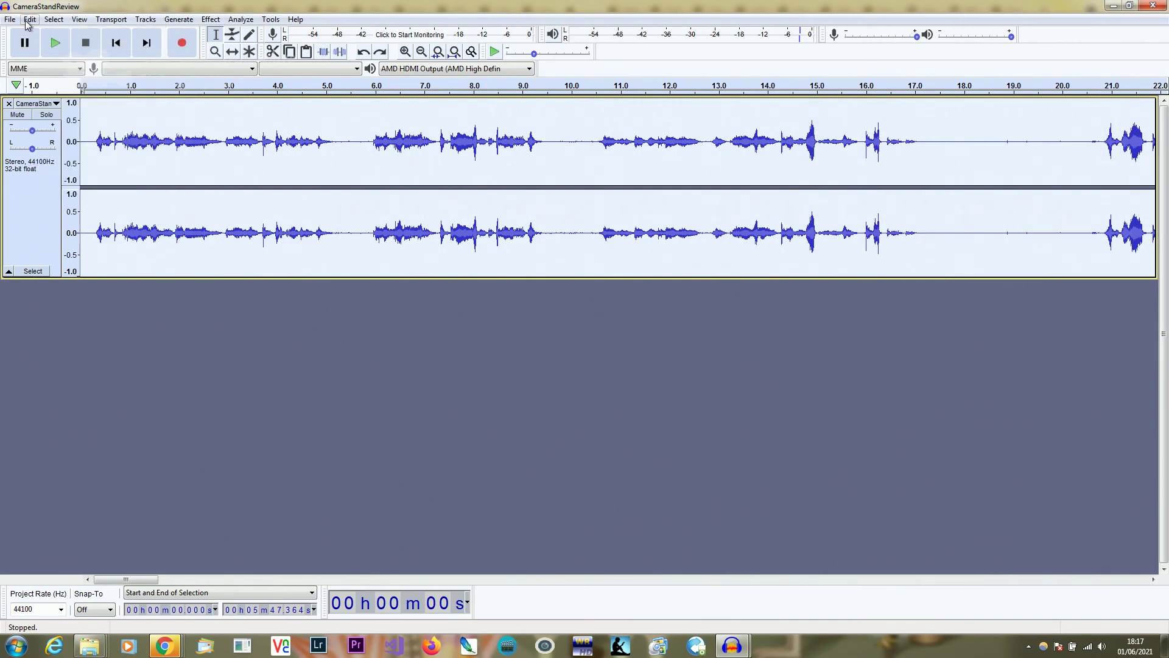
pyautogui.click(27, 20)
pyautogui.click(48, 48)
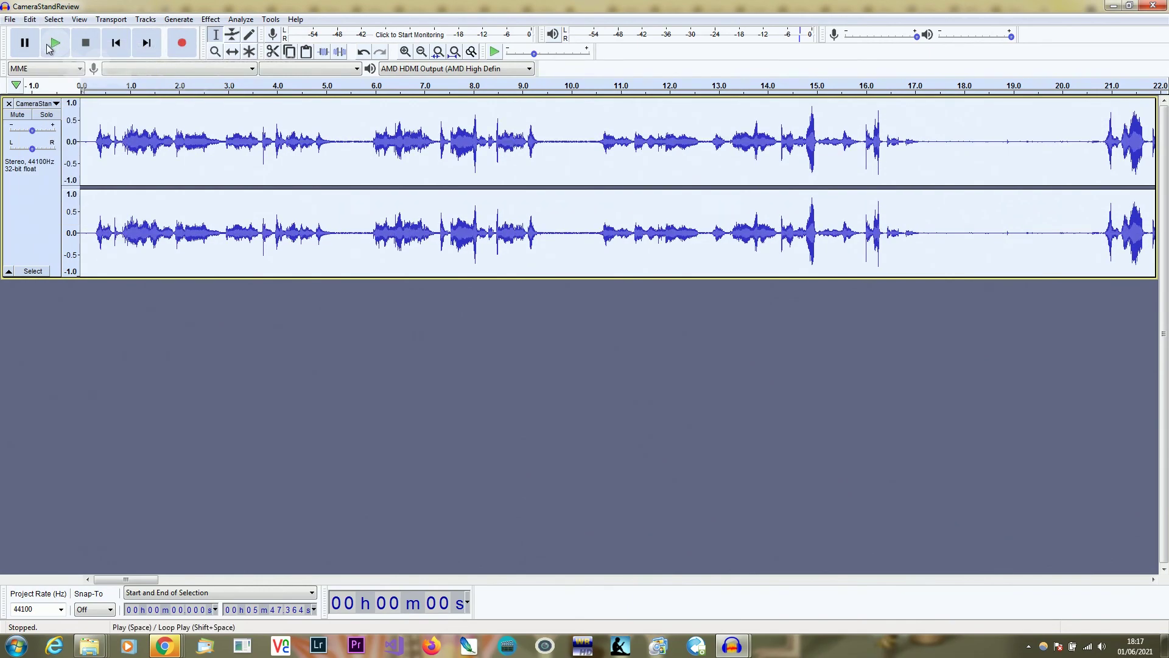
pyautogui.click(55, 46)
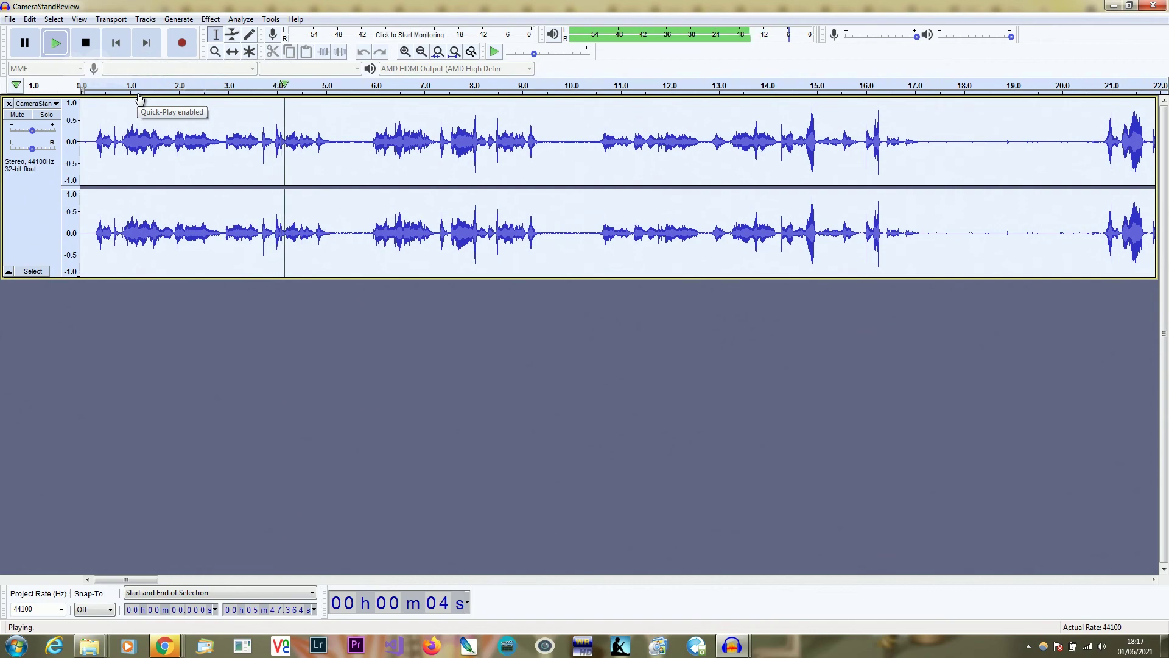
pyautogui.click(85, 44)
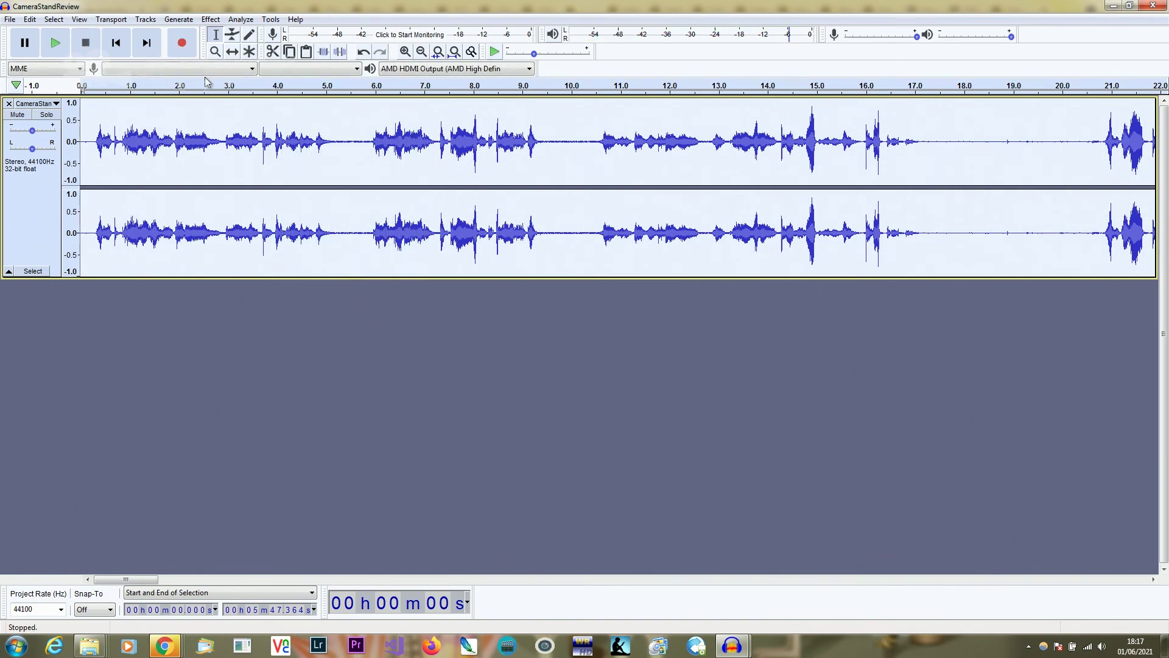